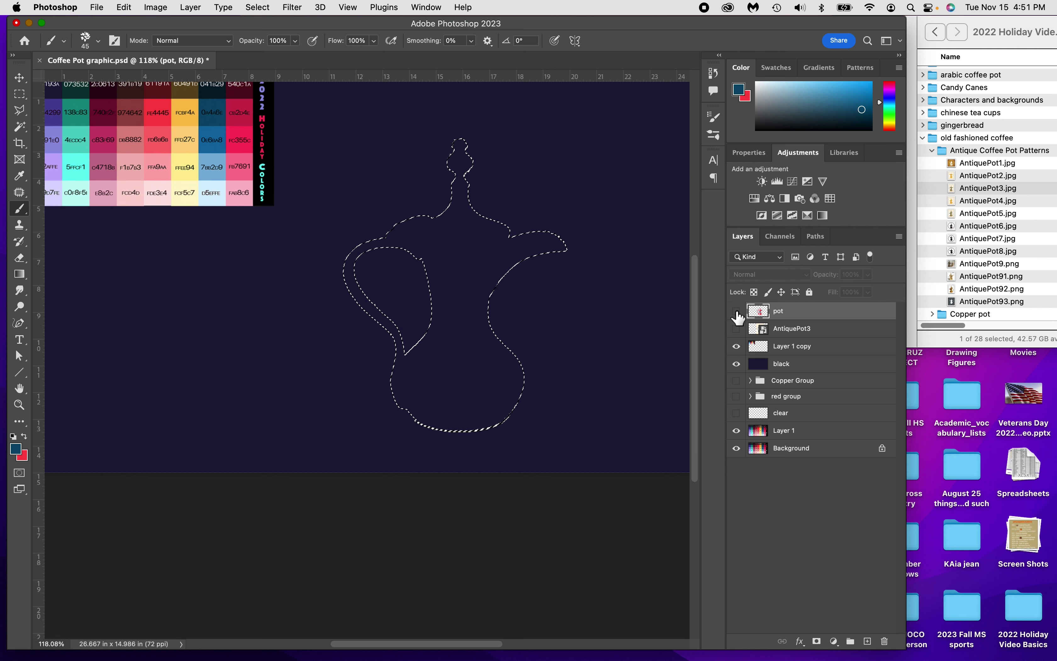
Clear the pot-shaped selection and show the pot layer.
click(737, 311)
click(736, 311)
click(737, 311)
click(737, 311)
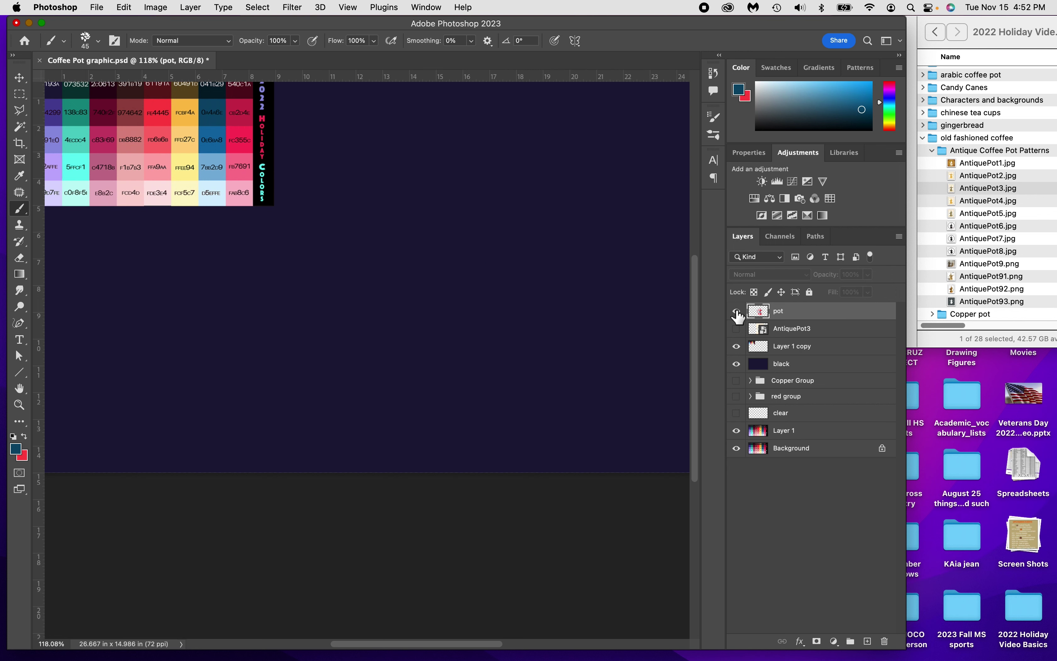
click(737, 312)
Rename the pot layer with the artist's full name followed by "flowerpot1".
double_click(779, 312)
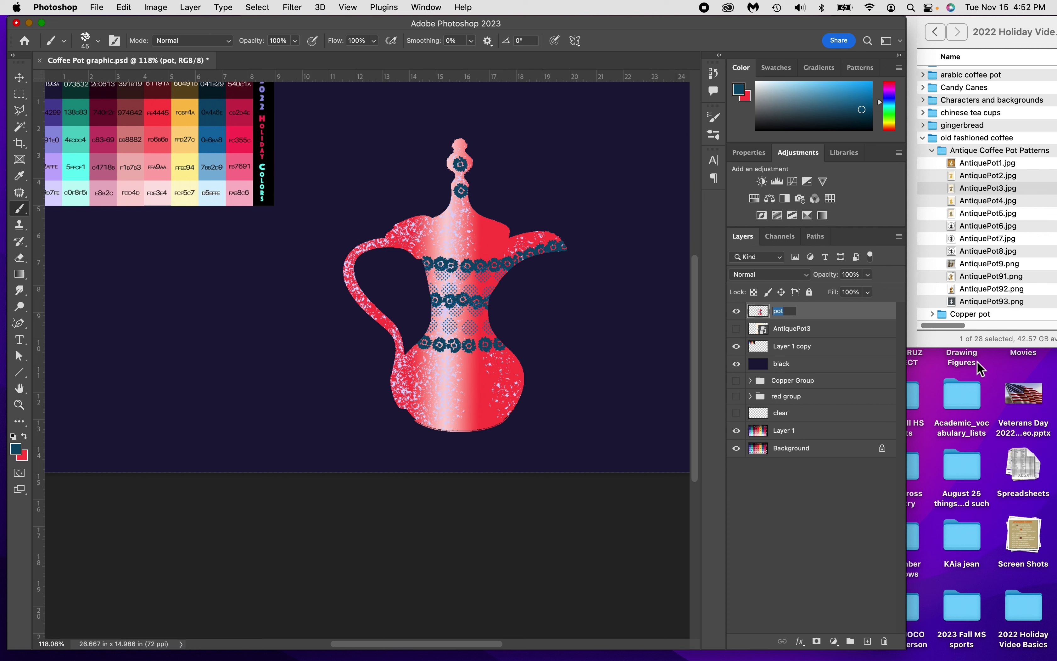
text(d)
text(SeraPeterspn)
text(on)
text(v)
key(BackSpace)
text(flower)
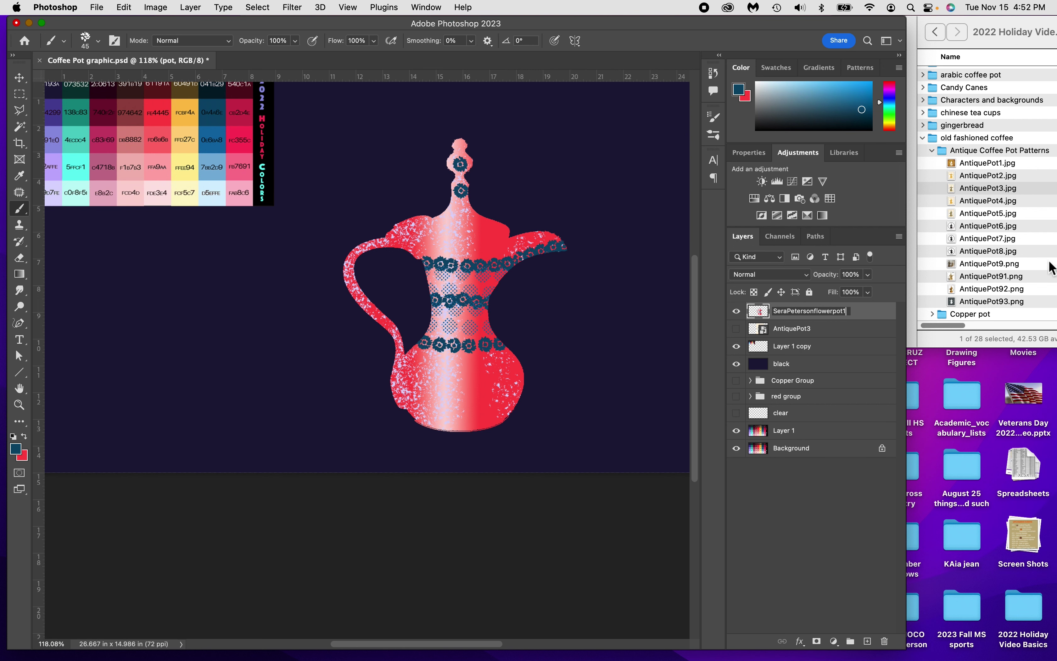
key(Return)
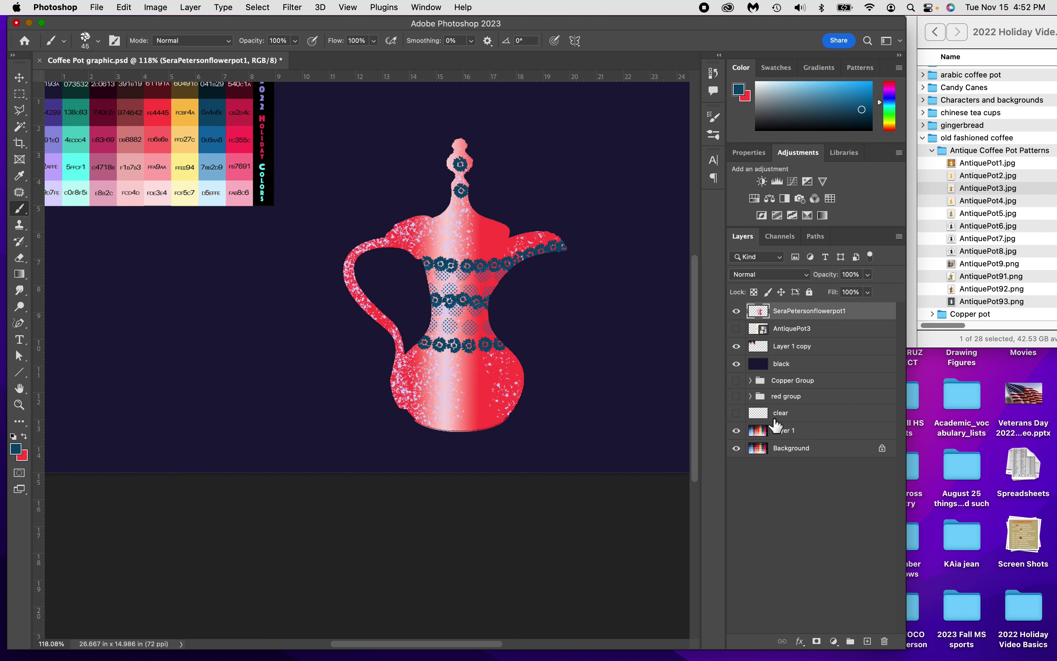
Hide every layer except the renamed pot layer and export the image as a PNG with transparency.
drag(736, 347, 742, 457)
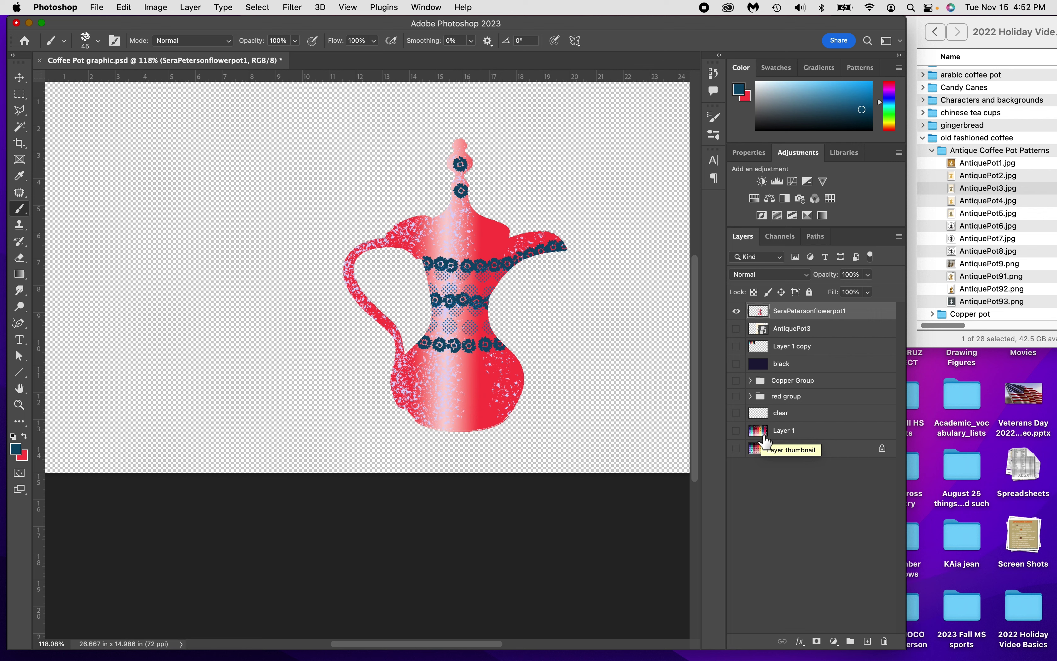
click(97, 8)
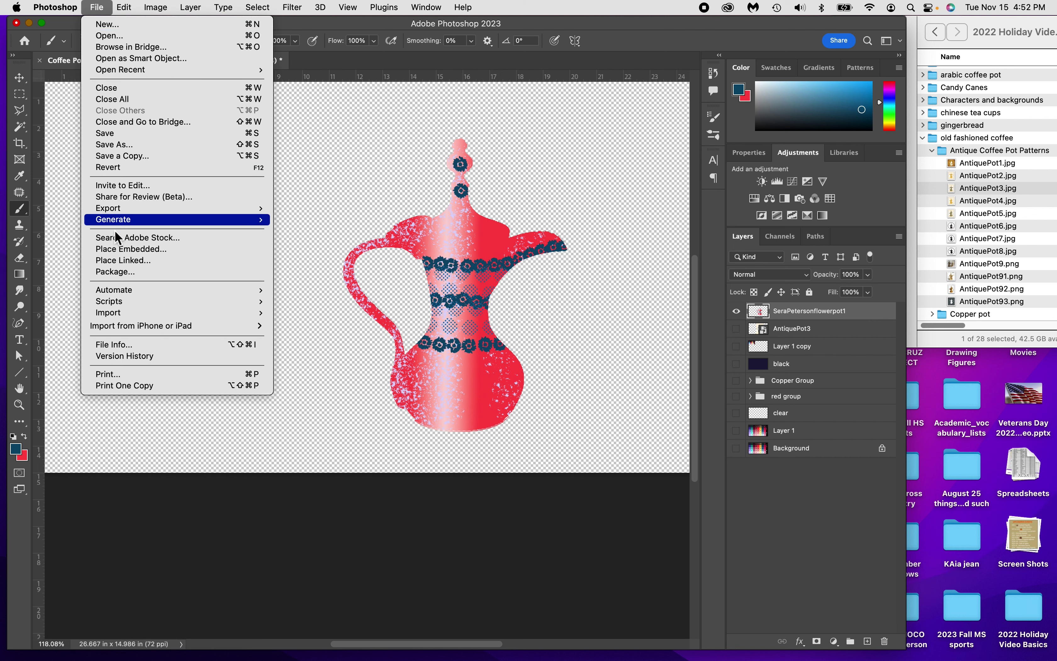
mouse_move(122, 210)
click(302, 221)
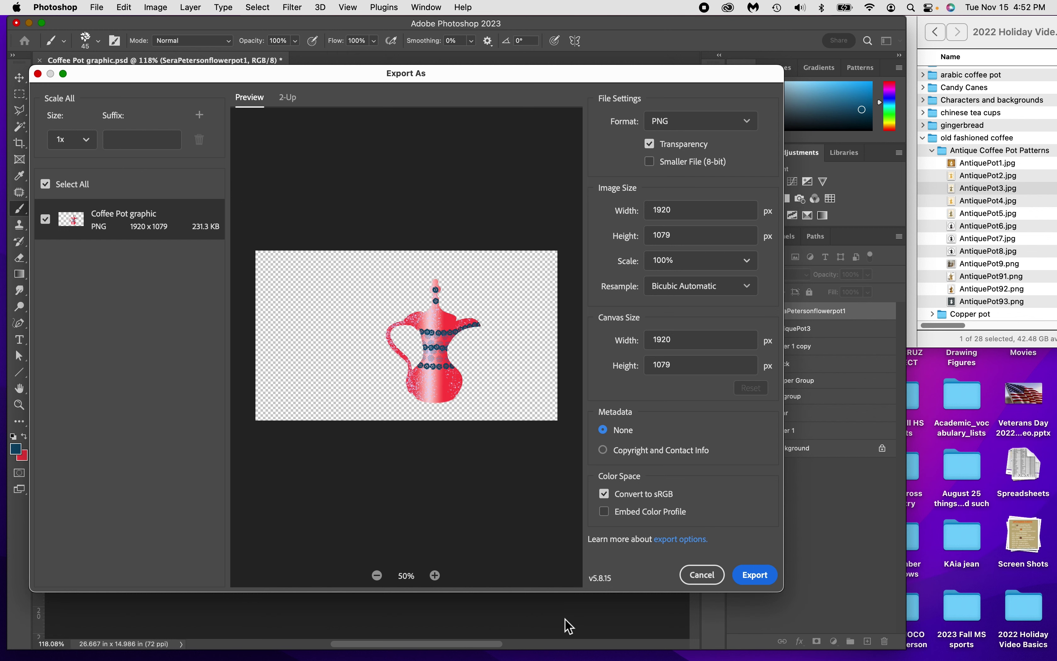
click(756, 581)
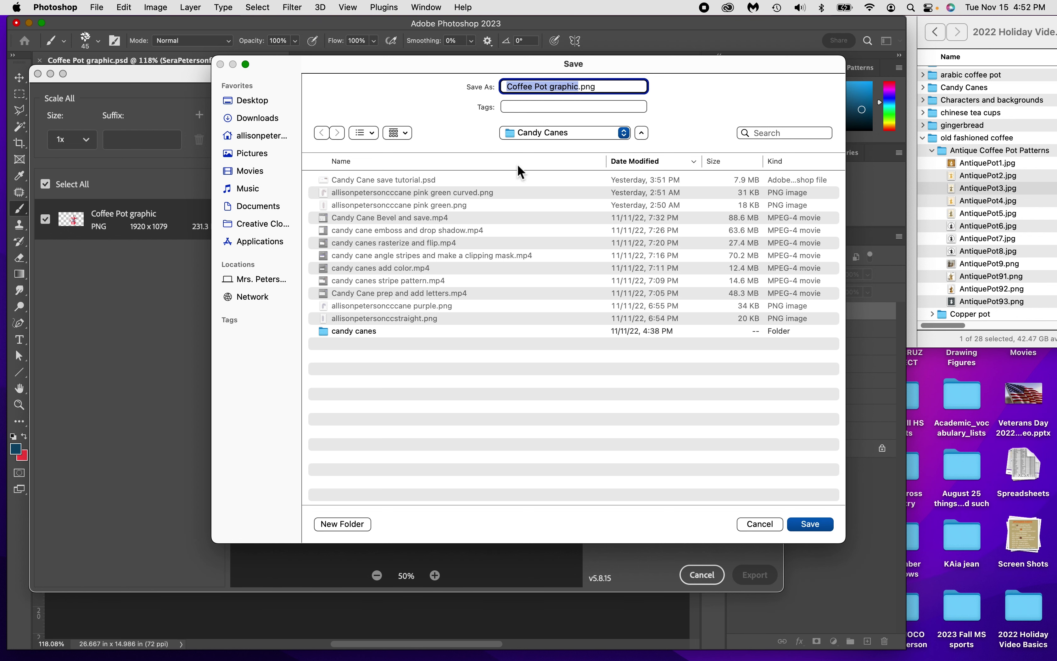
Choose the "old fashioned coffee" folder inside "2022 Holiday Video Basics" as the export destination.
click(616, 135)
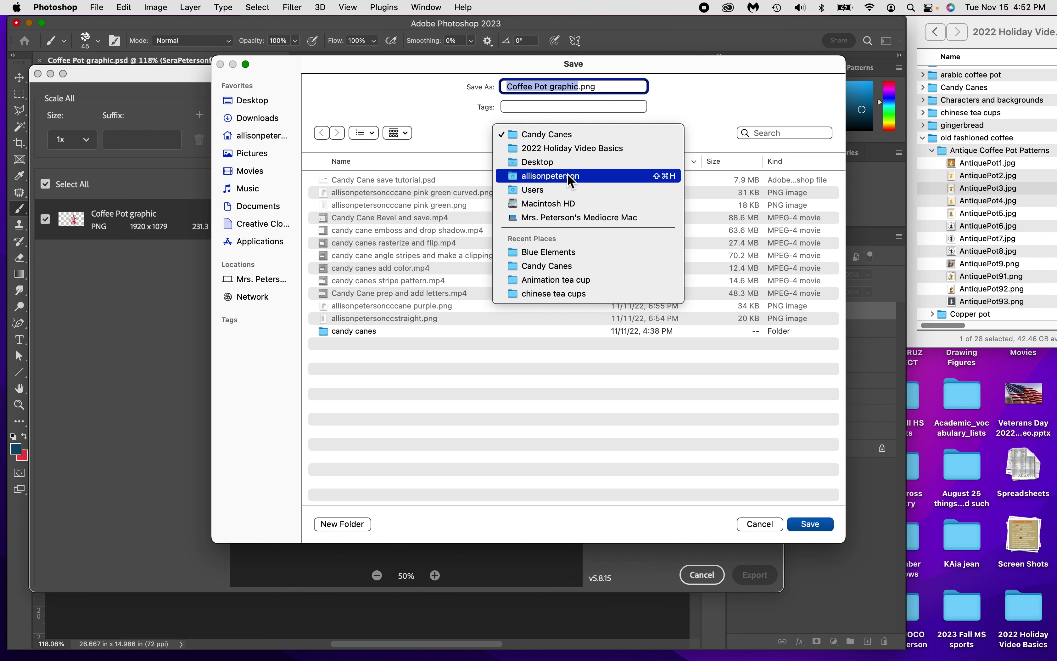
click(560, 148)
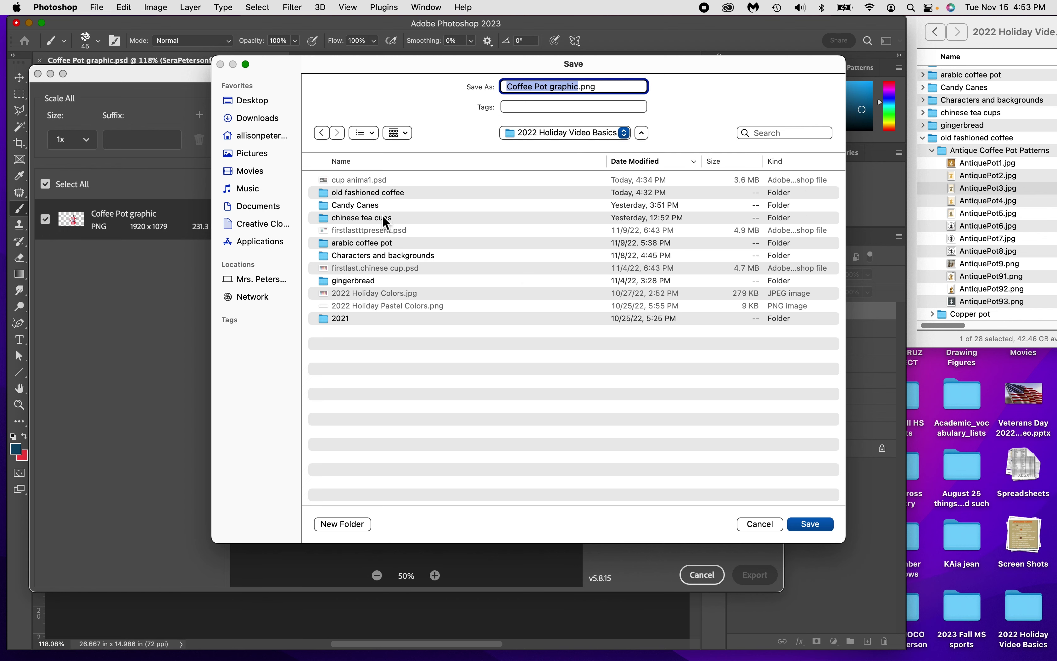
double_click(324, 191)
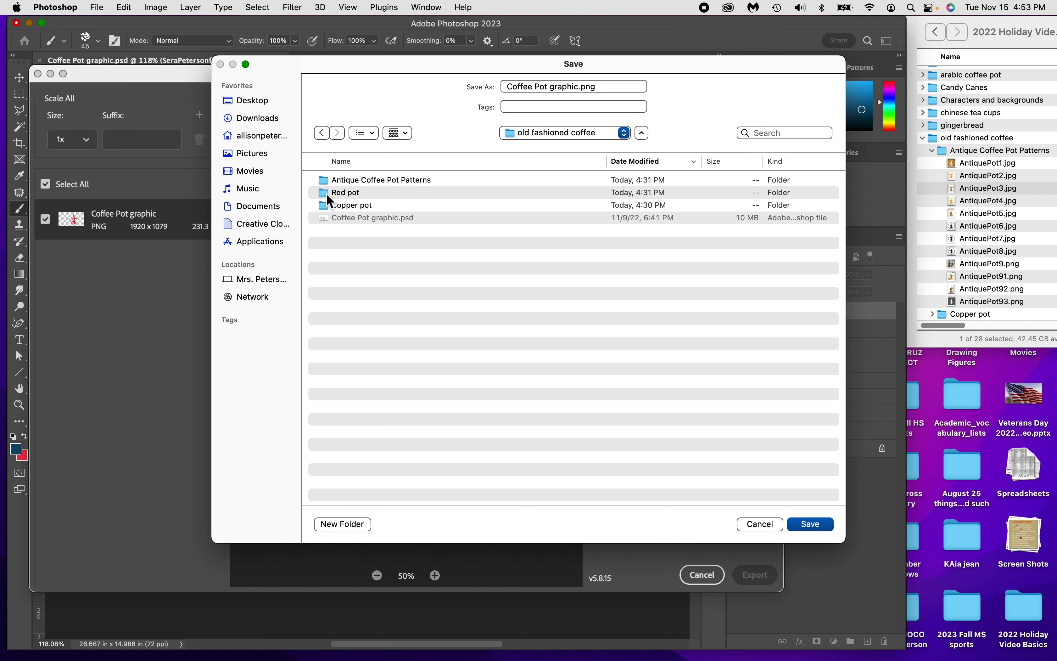
click(325, 184)
double_click(325, 184)
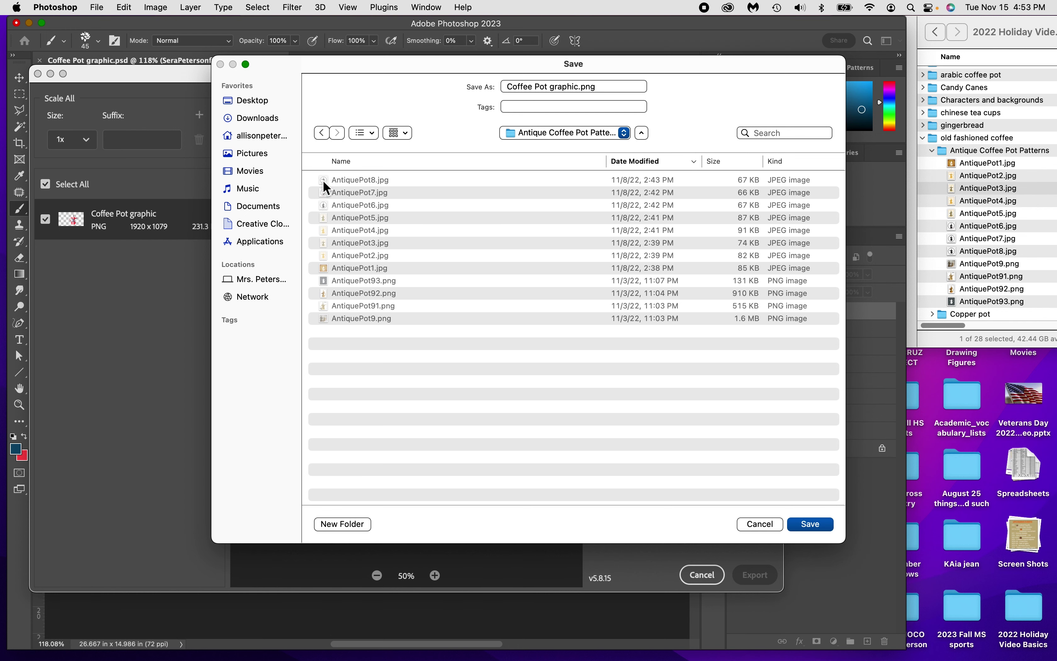
click(323, 132)
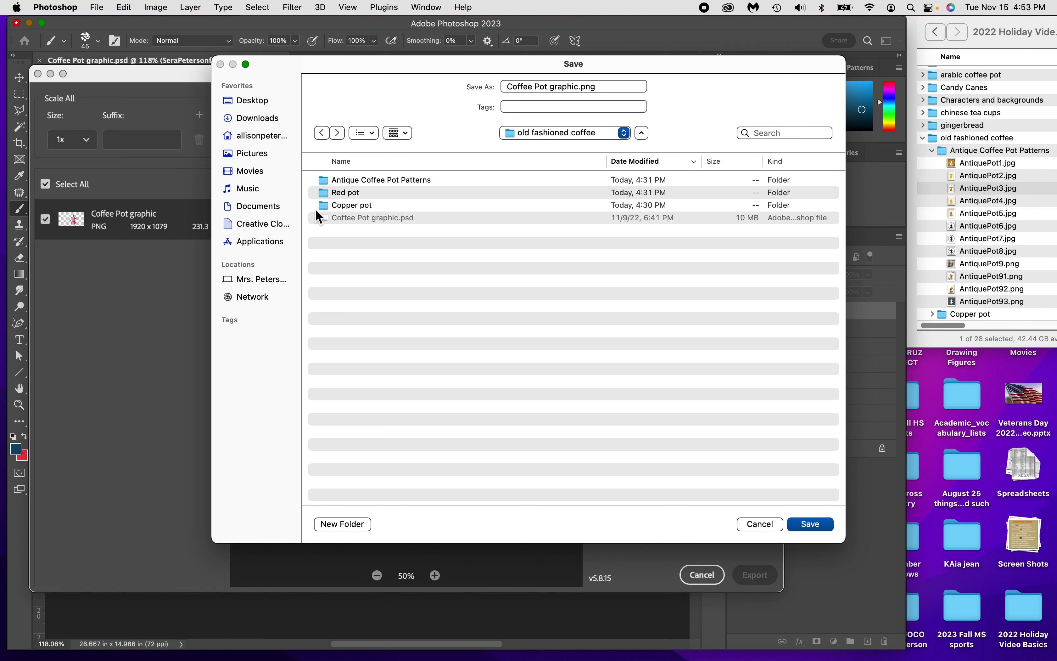
Name the exported PNG with the artist's full name followed by "FlowerPot1" and save it.
click(577, 87)
drag(575, 87, 472, 88)
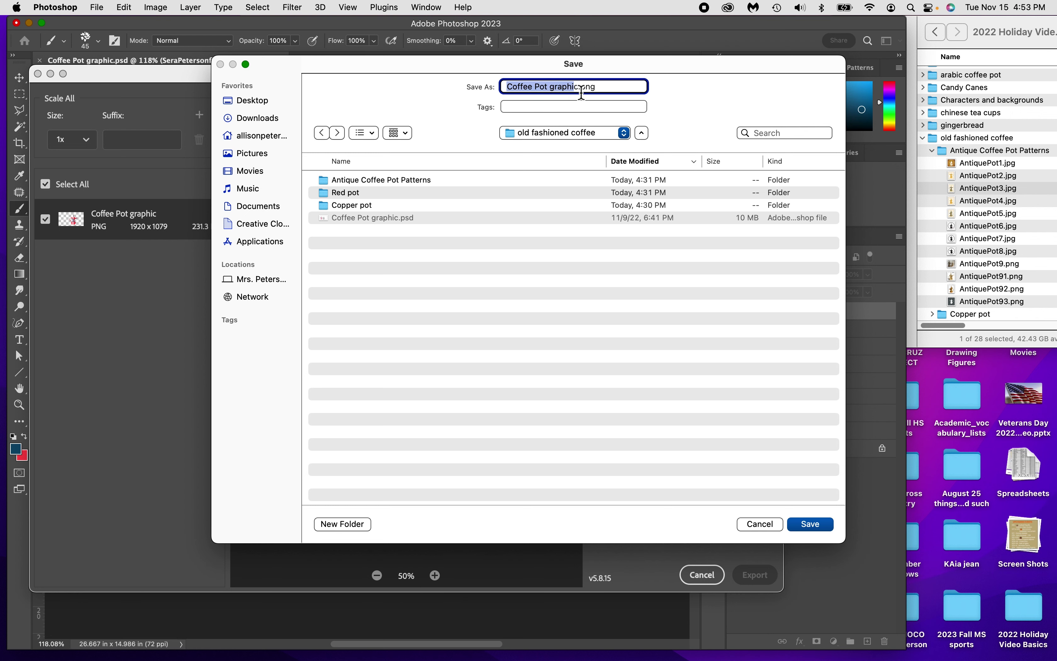
drag(580, 87, 503, 87)
text(SeraPet)
text(erson)
key(BackSpace)
key(BackSpace)
key(BackSpace)
key(BackSpace)
key(BackSpace)
text(ter)
key(BackSpace)
key(BackSpace)
key(BackSpace)
text(ers)
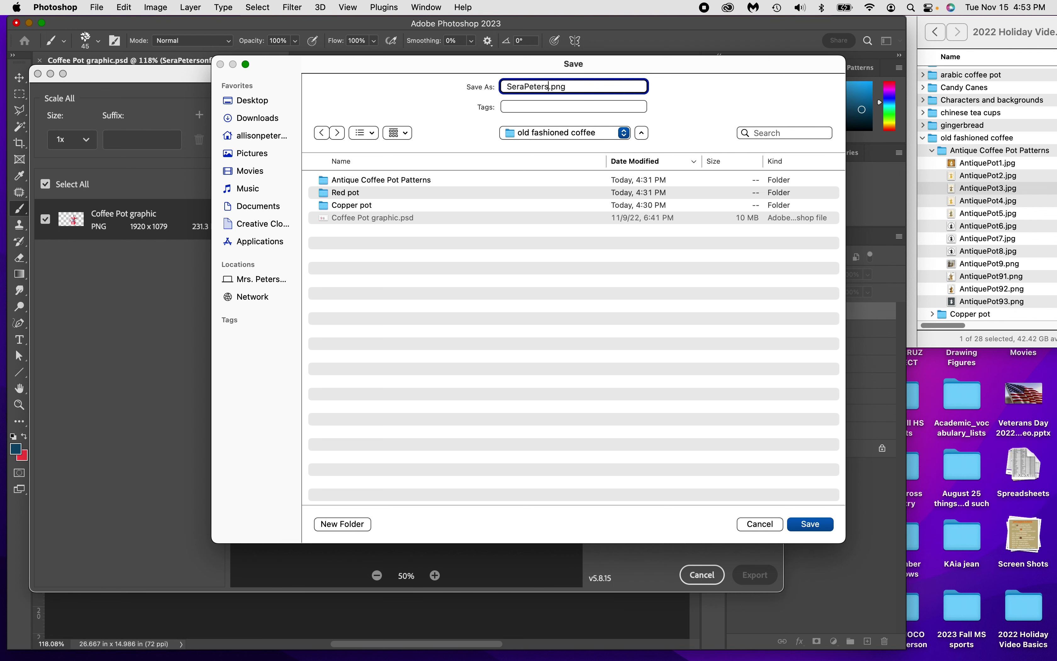
text(onFlower)
key(BackSpace)
key(BackSpace)
key(BackSpace)
key(BackSpace)
text(owerPot1)
click(811, 525)
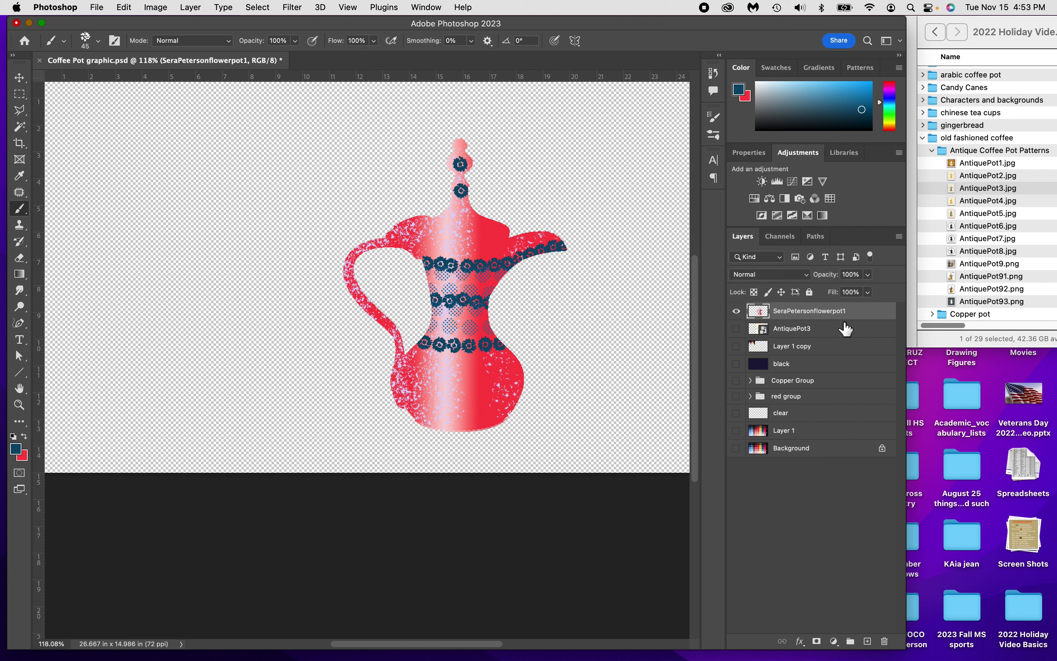
Duplicate the first pot layer and rename the copy so that its name ends in "flowerpot2".
key(super+j)
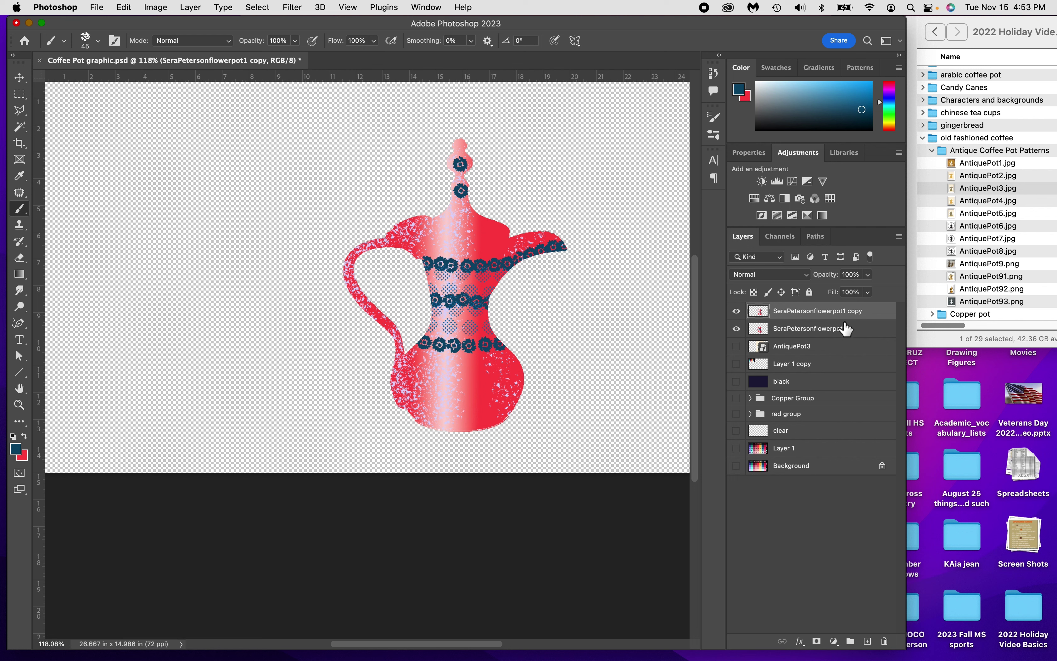
double_click(837, 313)
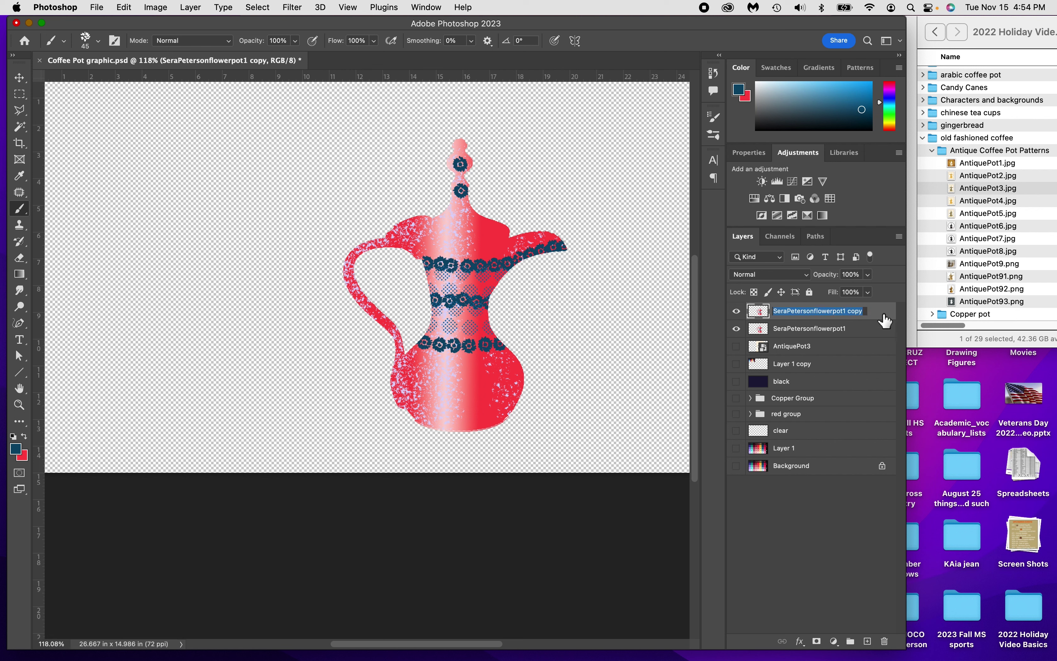
click(861, 312)
key(BackSpace)
key(BackSpace)
key(BackSpace)
key(BackSpace)
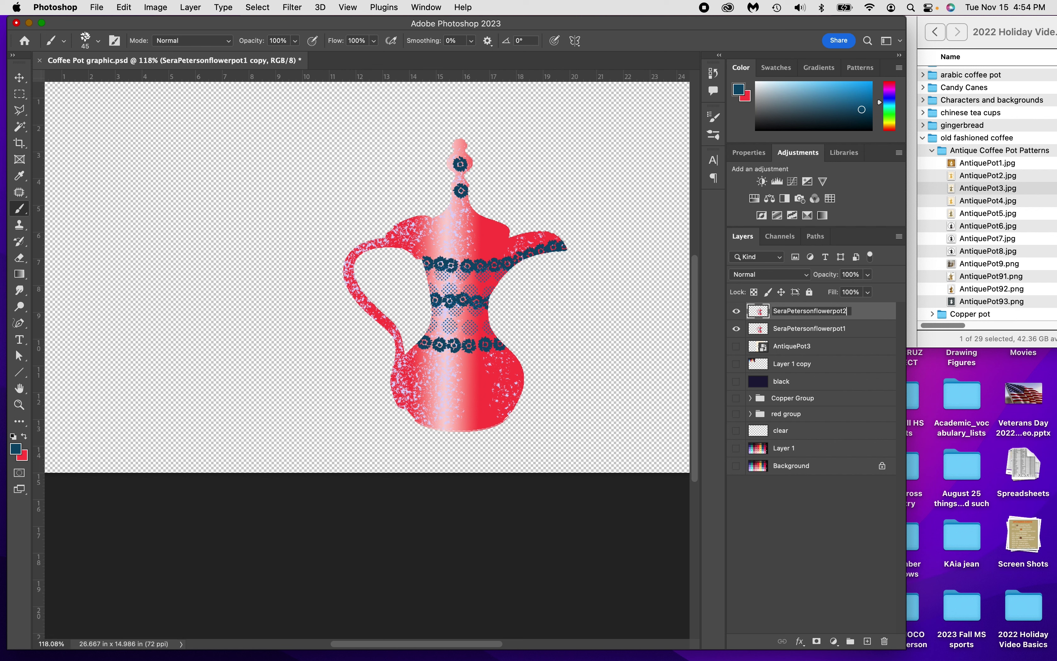
text(2)
key(Return)
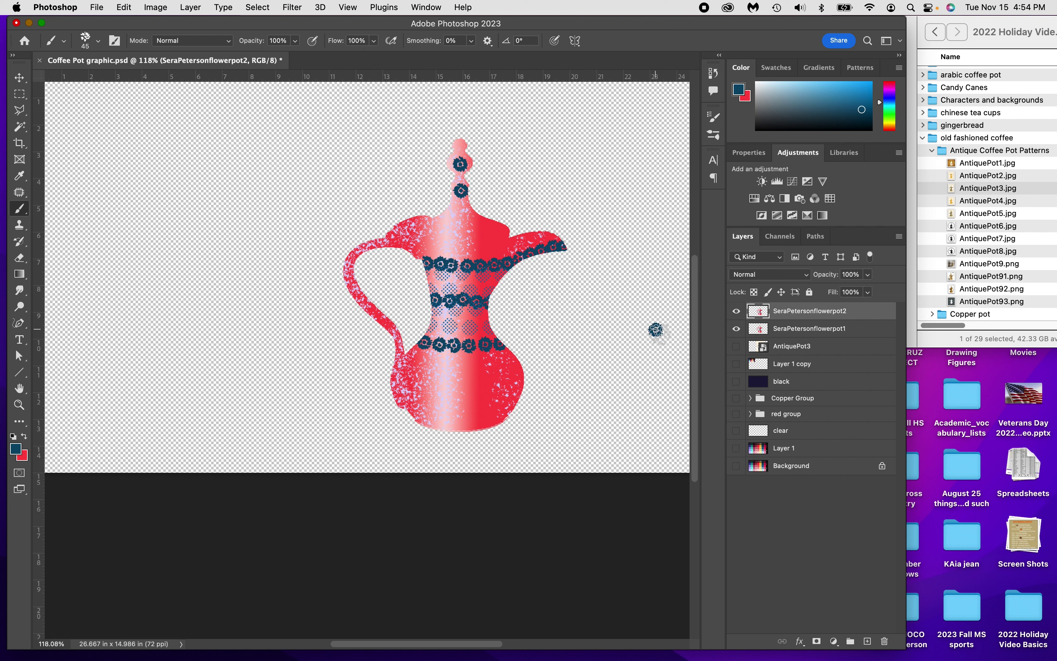
Warp the flowerpot2 layer, stretching the lid upward and pushing the pot's shoulders, handle, spout and belly outward.
key(super+t)
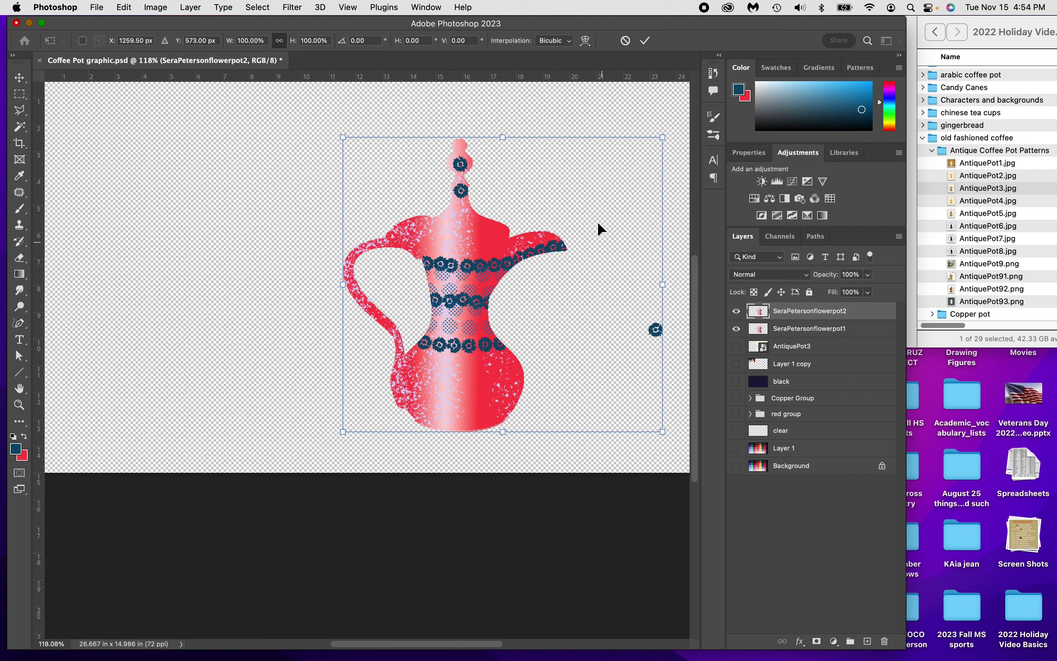
click(586, 41)
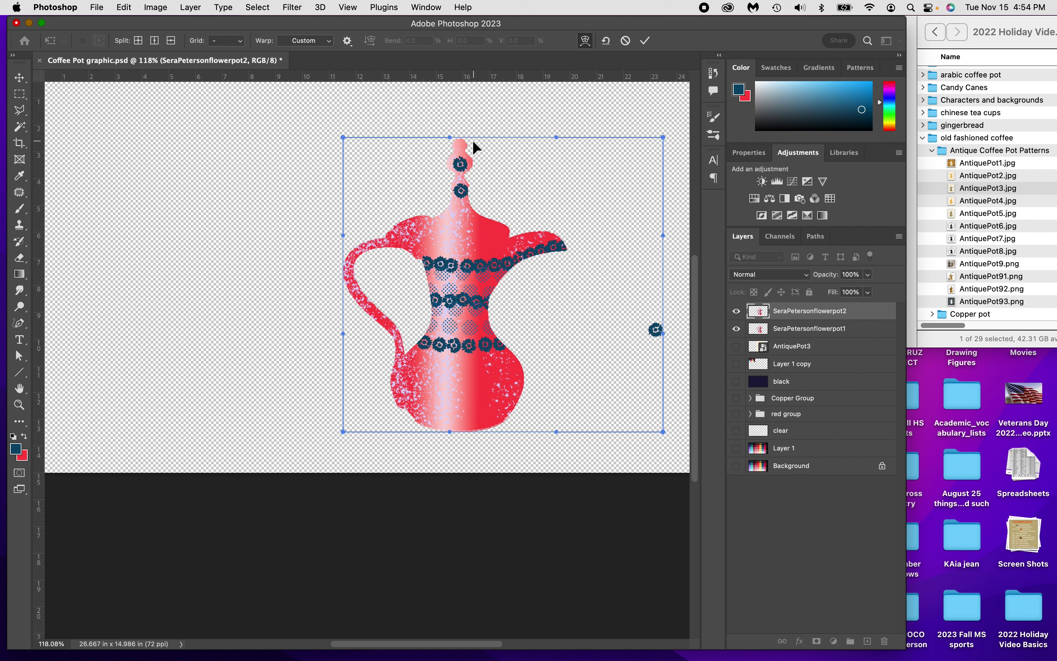
drag(463, 137, 460, 127)
drag(415, 220, 405, 218)
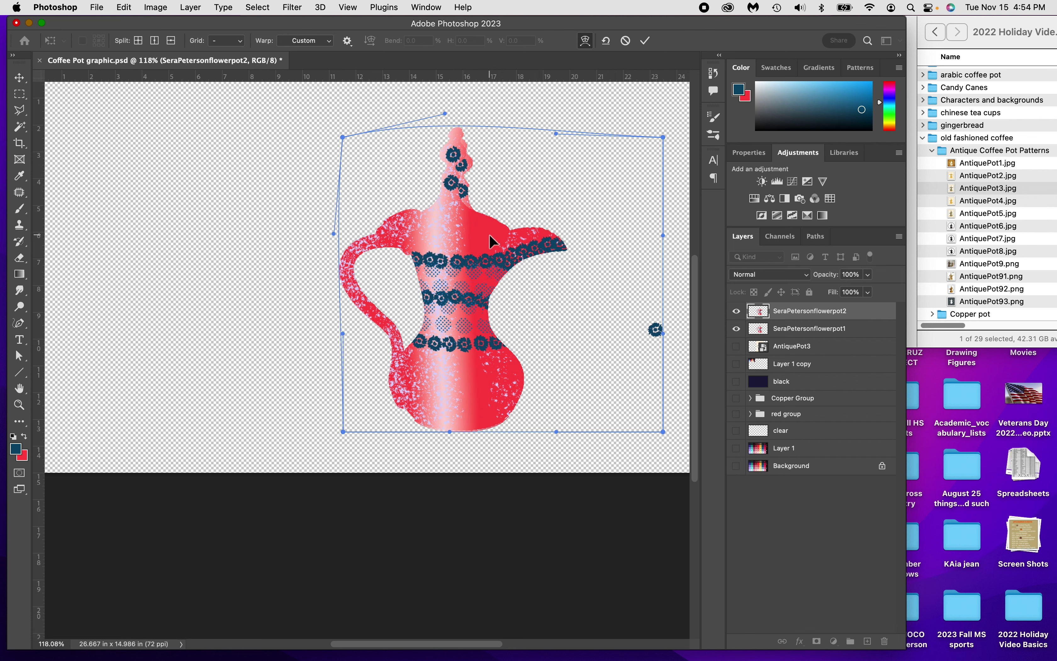
drag(489, 234, 502, 232)
drag(424, 224, 413, 222)
drag(510, 245, 560, 243)
drag(406, 359, 394, 369)
drag(509, 373, 528, 372)
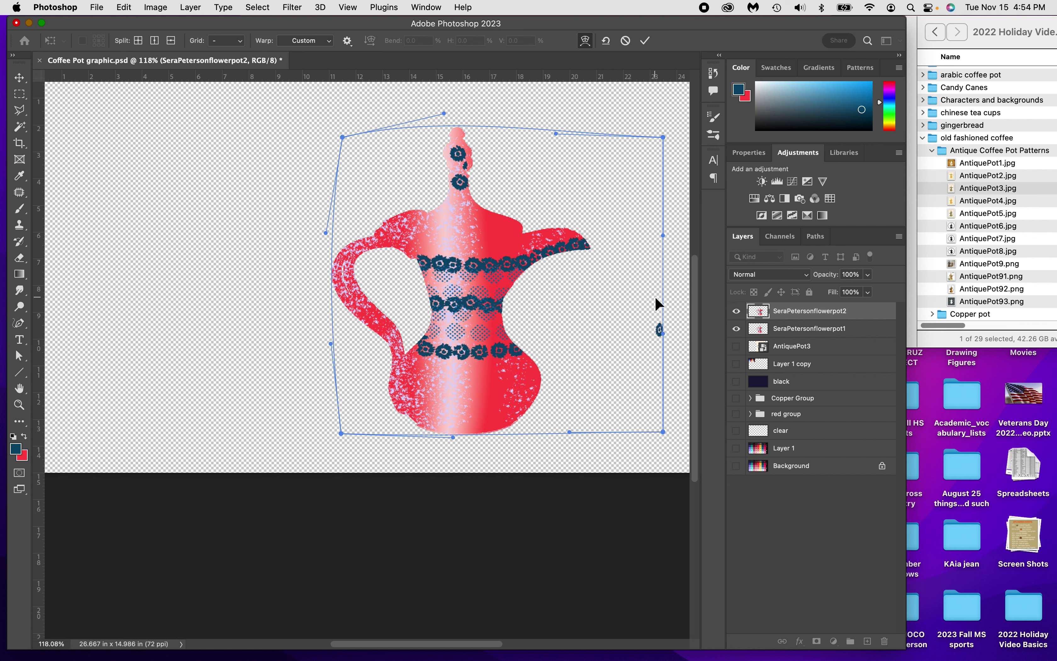
Bulge the pot's middle further outward on both sides, lift its spout tip, and apply the warp.
drag(668, 300, 674, 301)
drag(524, 311, 531, 311)
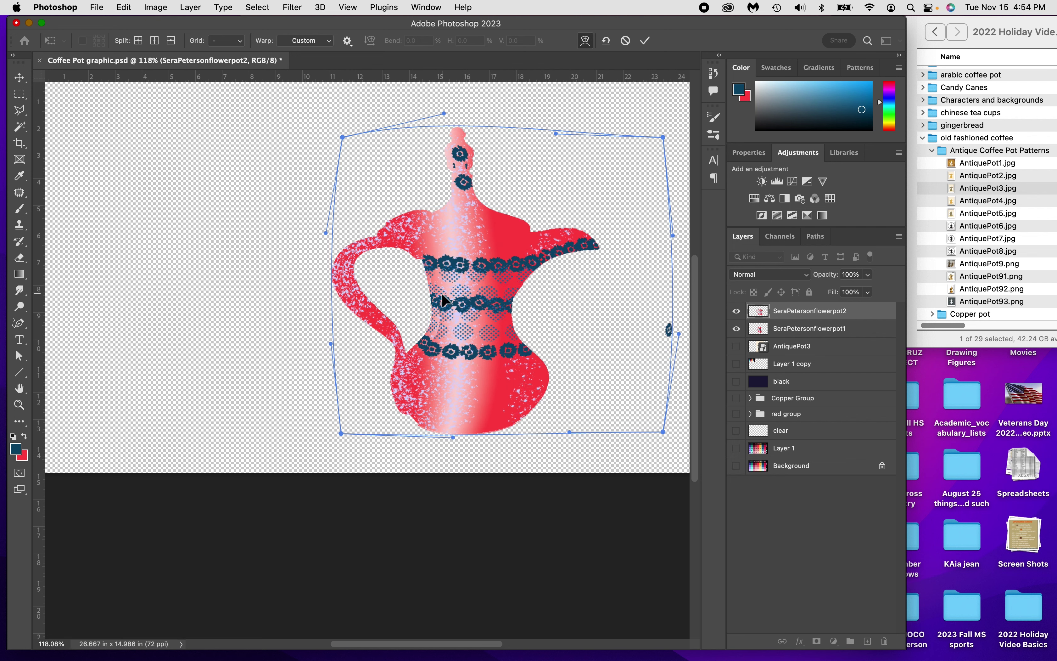
drag(431, 307, 410, 311)
drag(591, 251, 611, 235)
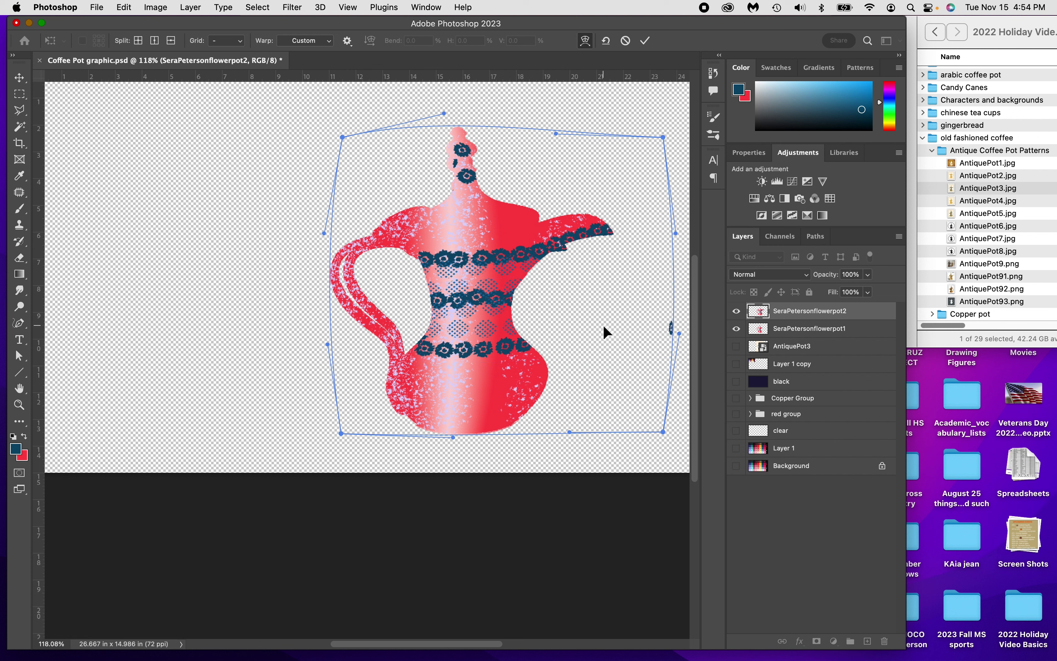
drag(676, 234, 569, 137)
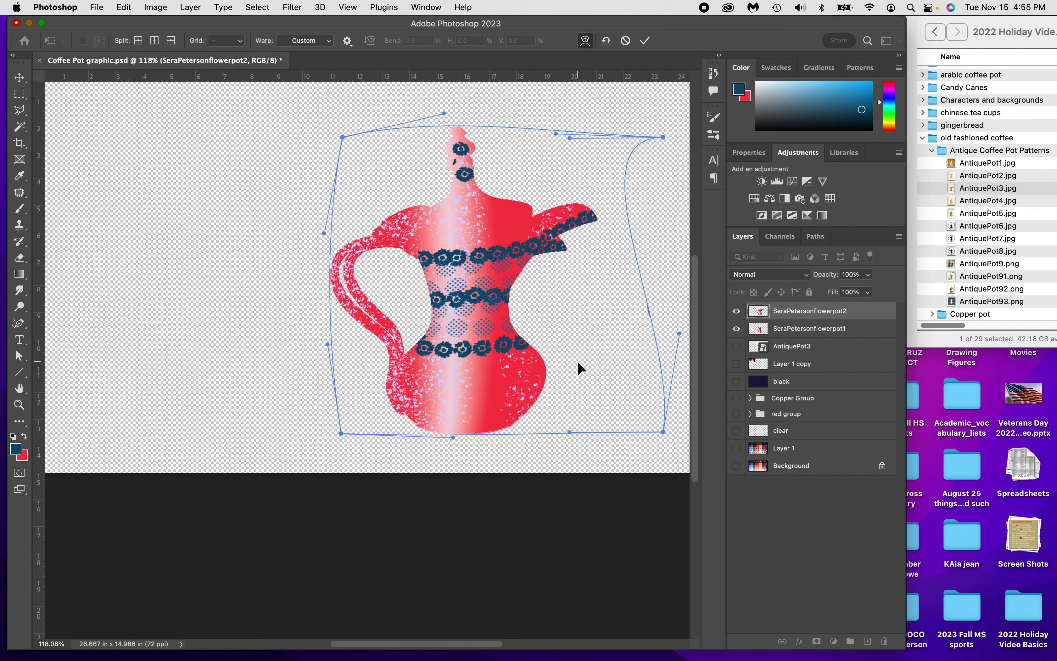
key(super+z)
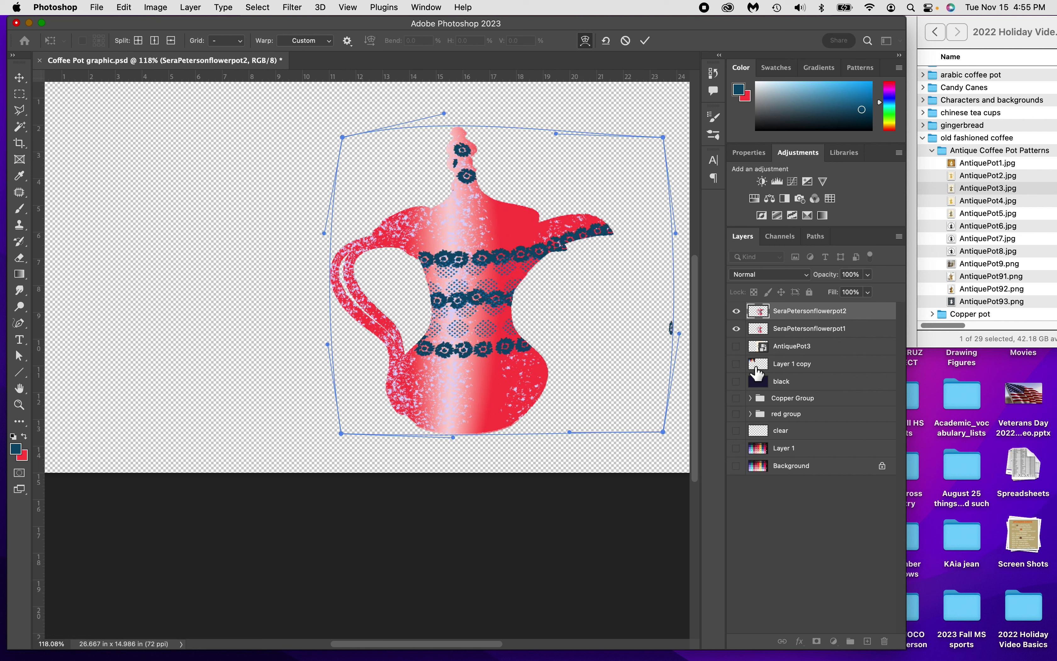
click(645, 40)
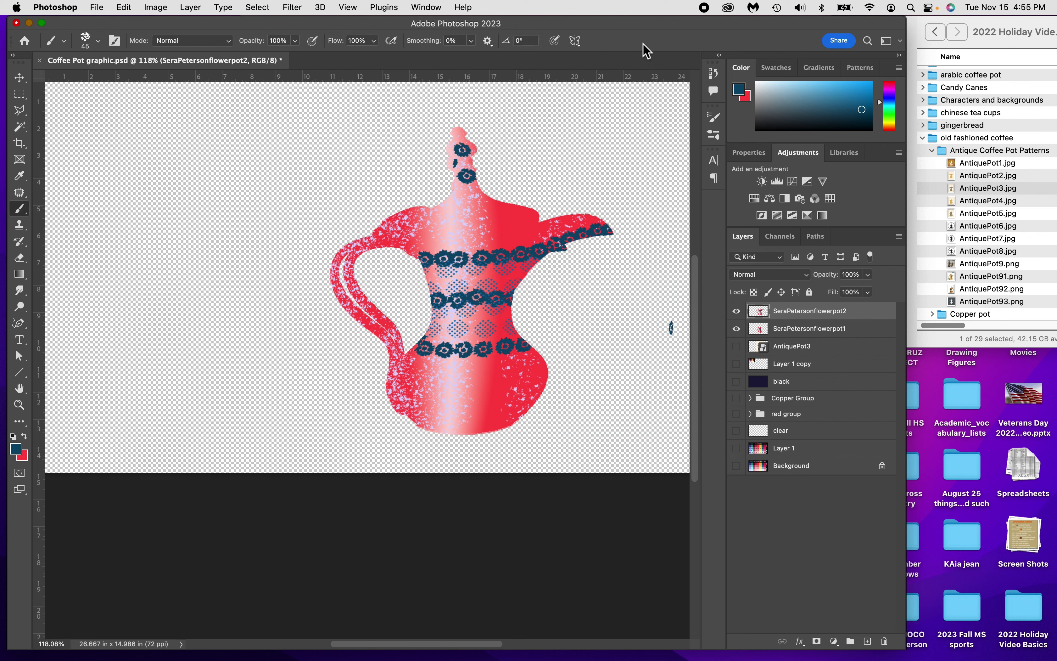
Compare the warped pot with the original by toggling their layers, leaving only the flowerpot1 layer shown.
click(737, 311)
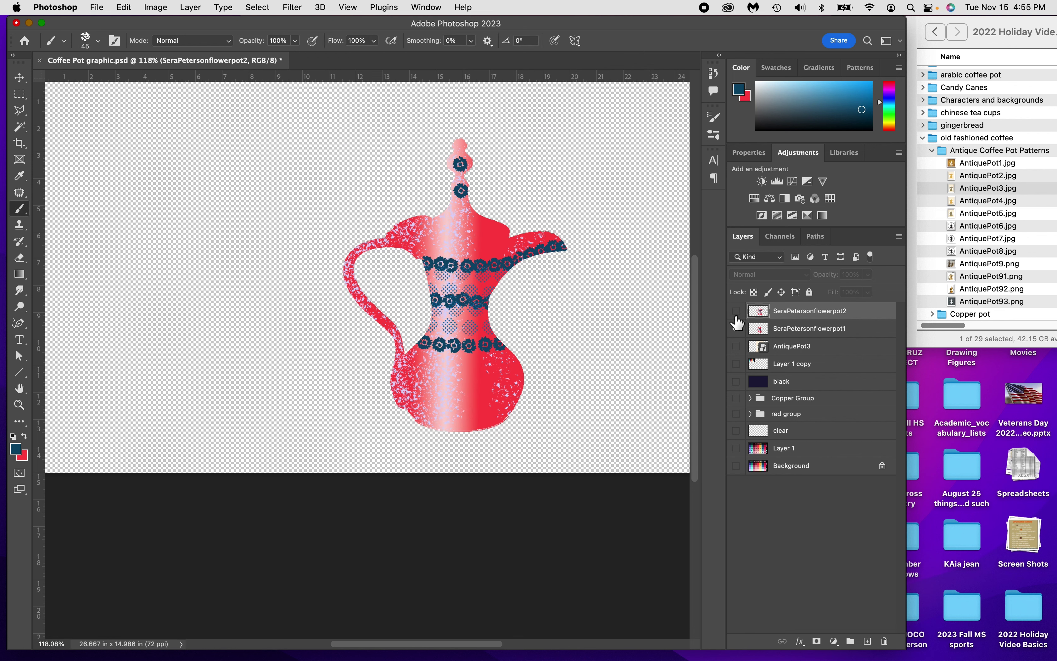
click(737, 311)
click(737, 311)
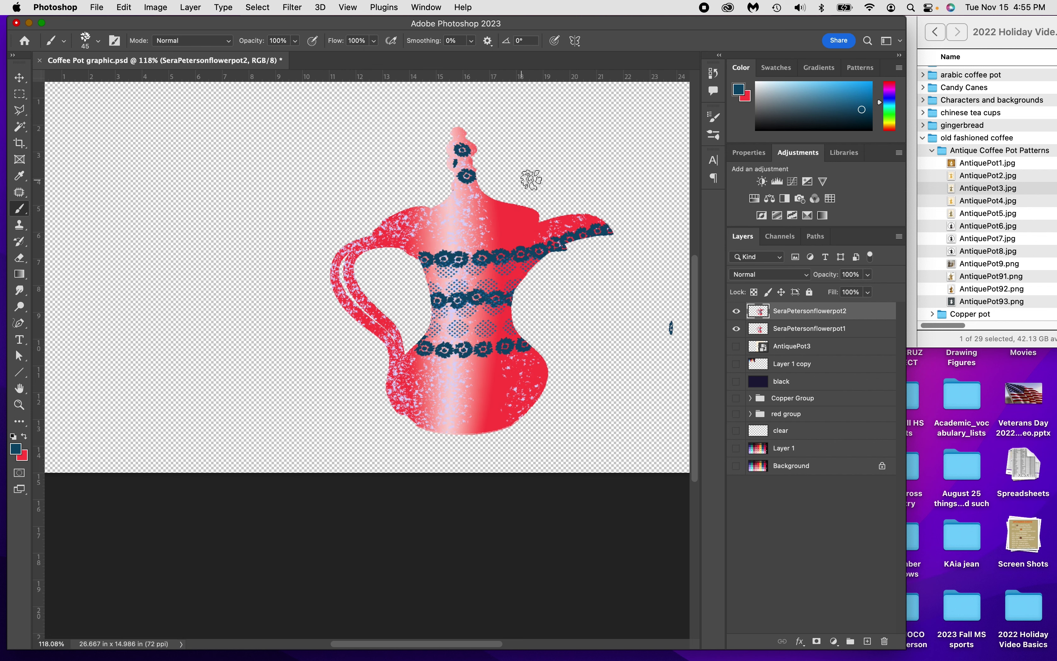
click(737, 311)
click(737, 329)
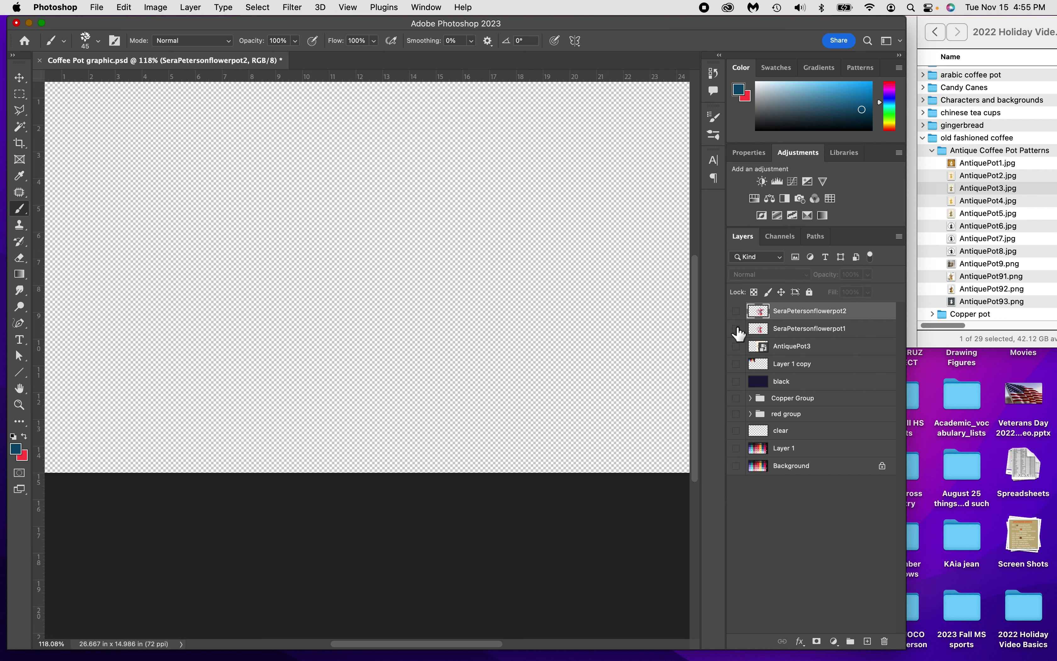
click(737, 329)
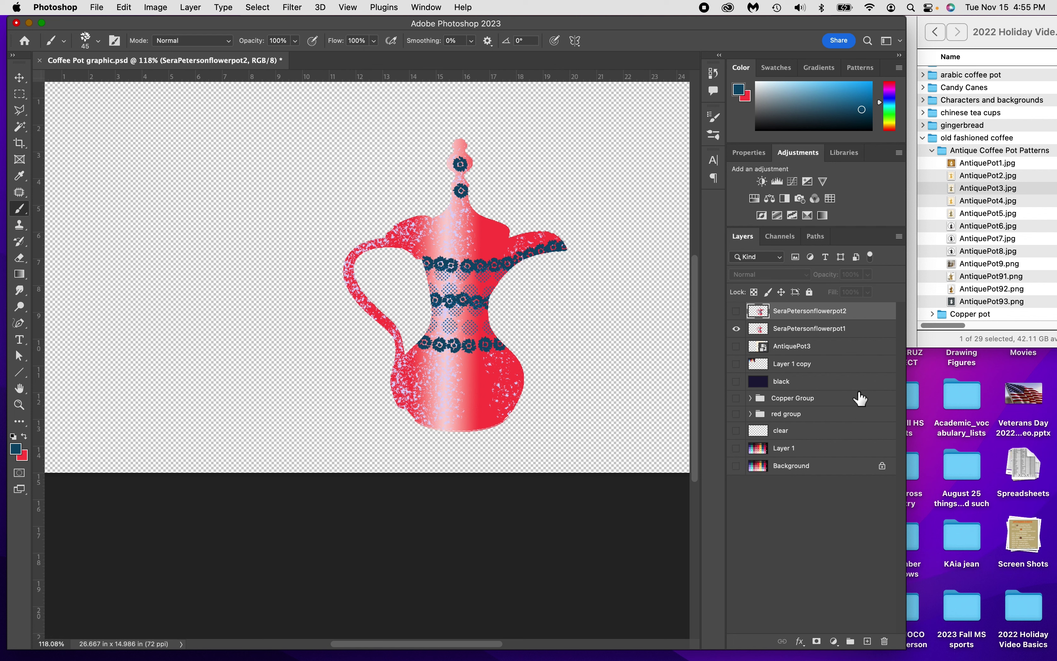
Duplicate the flowerpot2 layer, rename the copy so its name ends in "flowerpot3", and make it visible.
key(super+j)
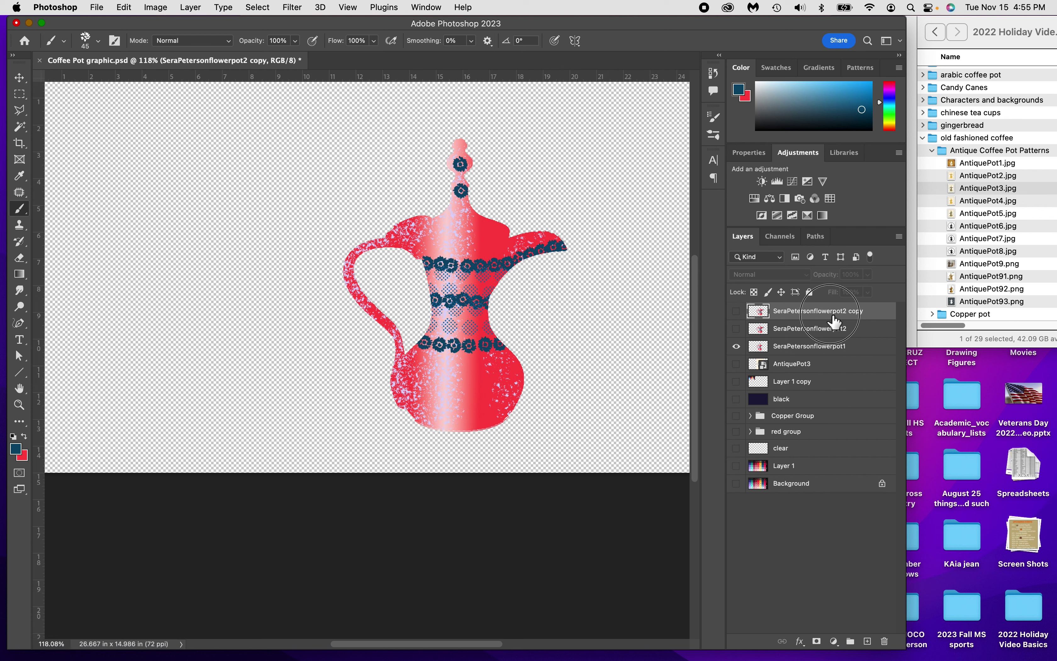
double_click(867, 311)
click(868, 311)
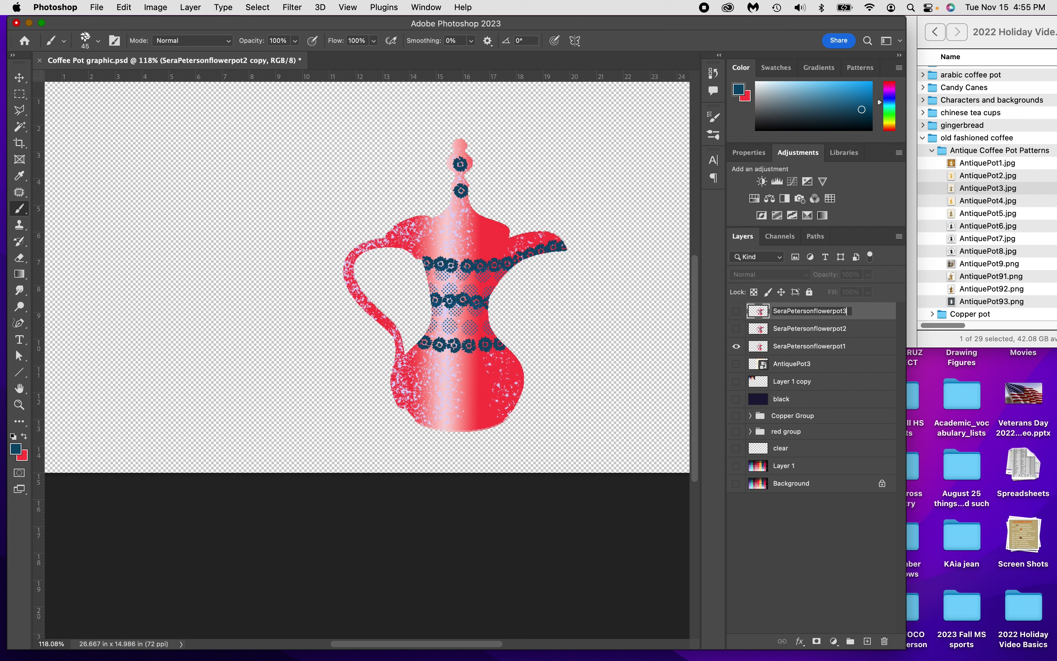
key(Return)
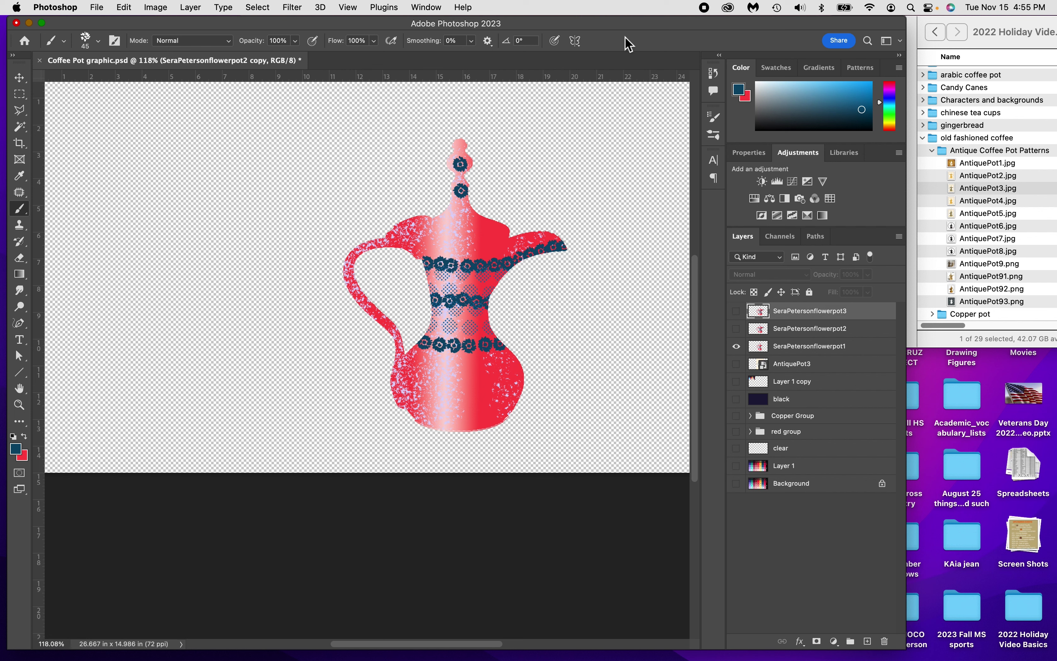
click(737, 311)
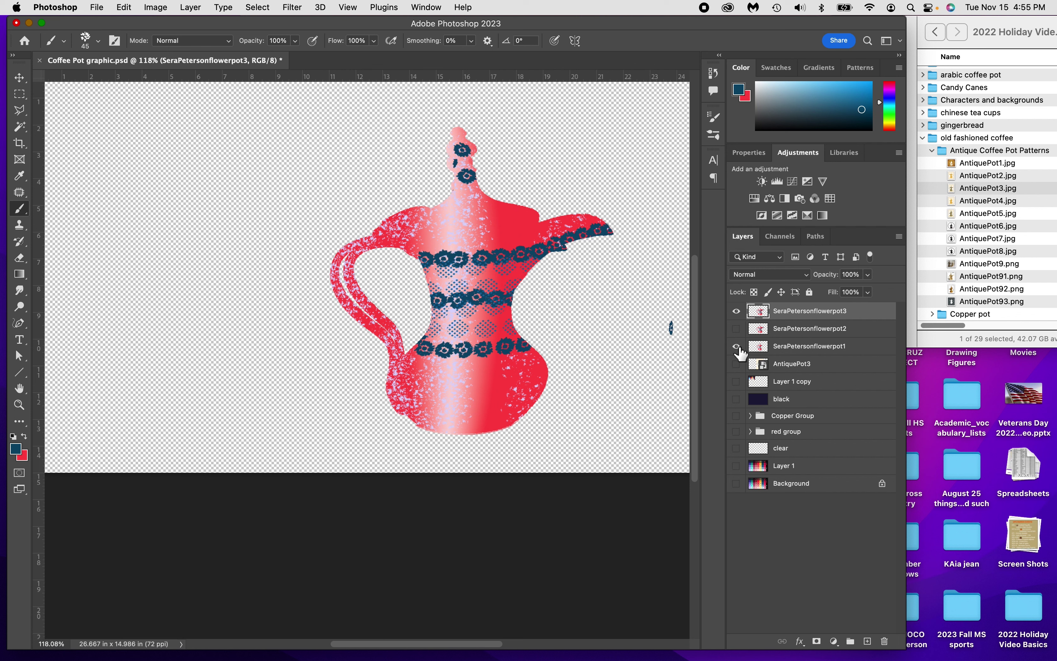
Warp the flowerpot3 layer, pulling the lid, spout and handle downward and pushing the lower belly outward, and apply it.
key(ctrl+t)
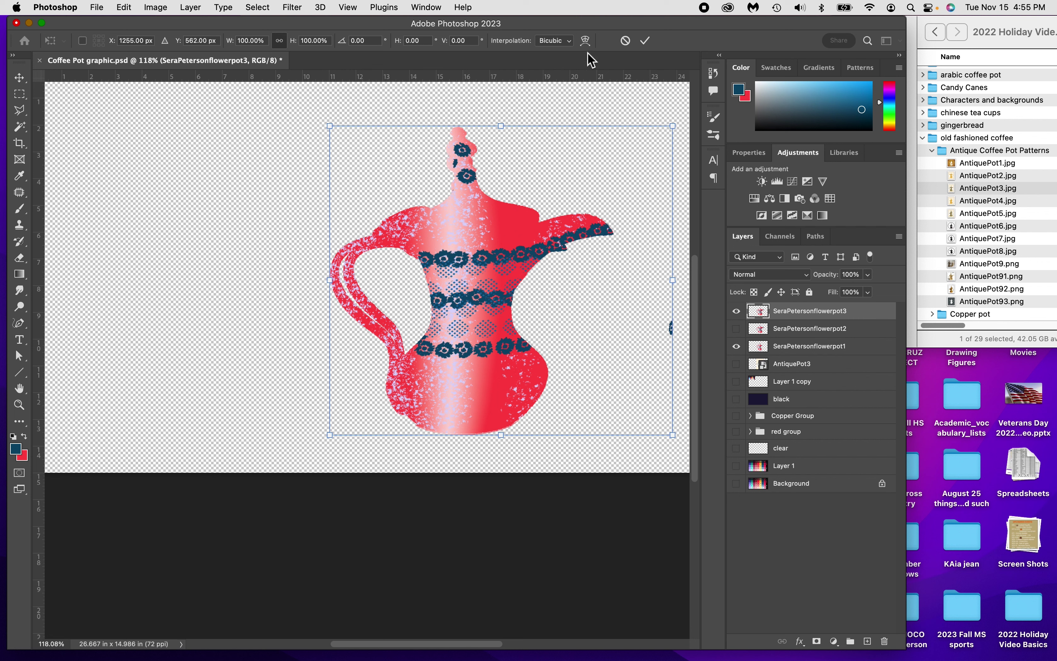
click(585, 41)
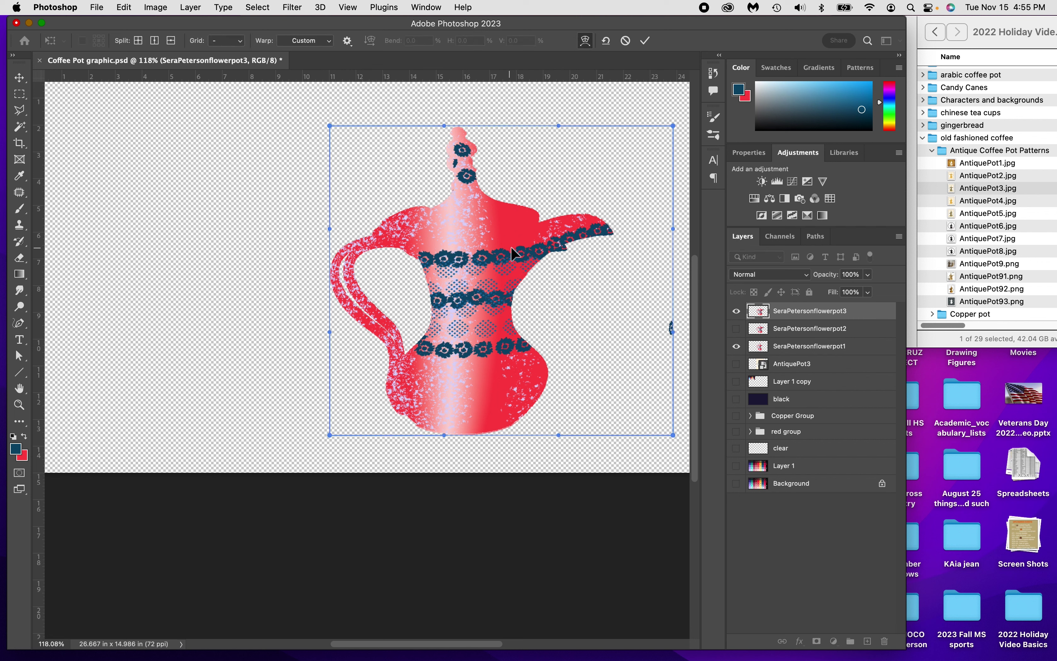
drag(579, 237, 576, 271)
drag(378, 247, 390, 262)
drag(462, 145, 462, 168)
mouse_move(409, 406)
mouse_down()
mouse_move(393, 407)
mouse_move(401, 411)
mouse_up()
drag(514, 403, 512, 275)
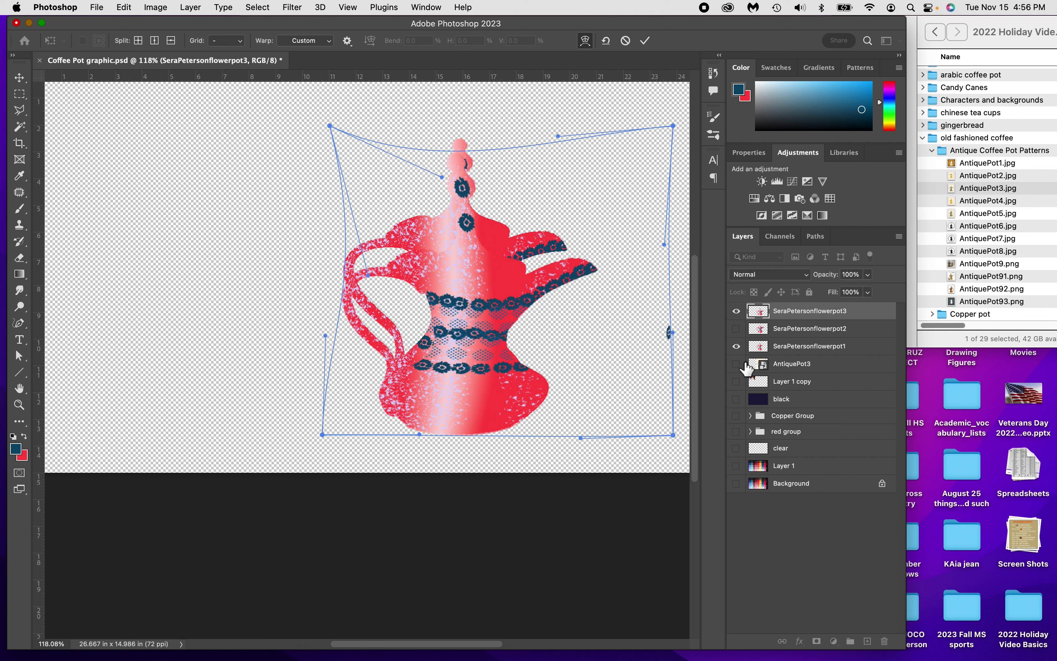
key(Return)
Compare the flowerpot3 pot with flowerpot2 by toggling the flowerpot2 layer, leaving it shown.
click(737, 329)
click(737, 328)
click(737, 329)
click(737, 328)
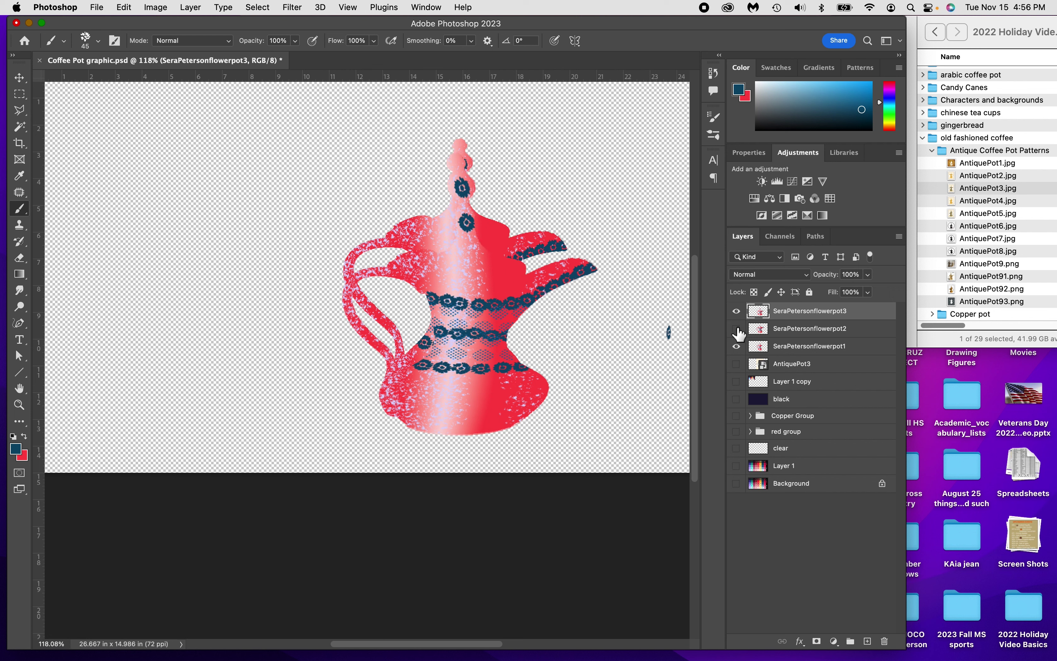
click(737, 328)
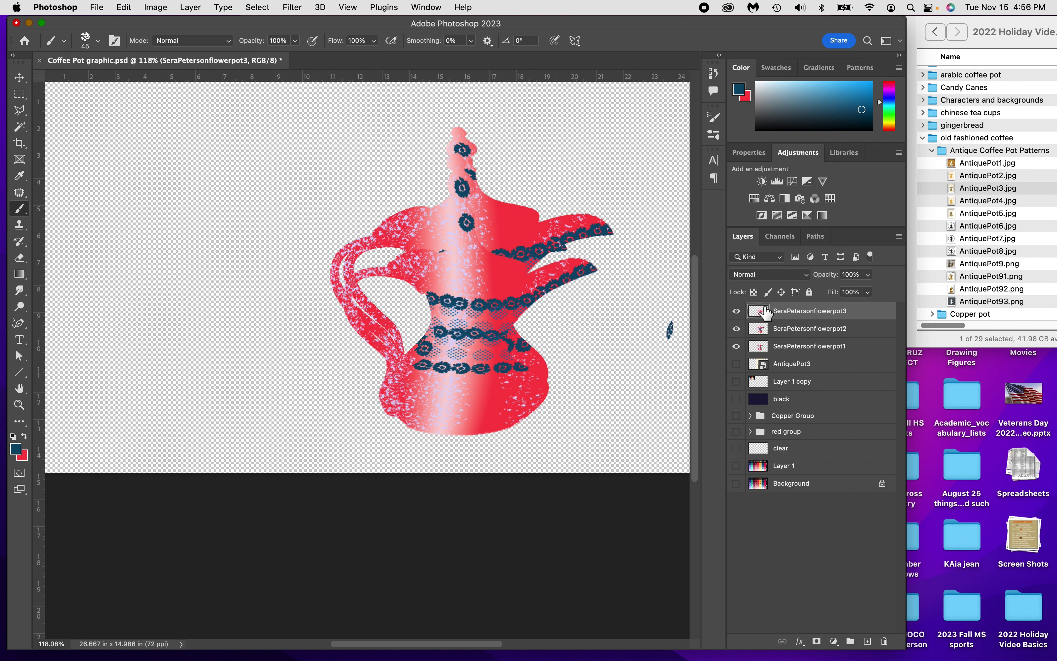
Shift the flowerpot3 pot about 0.19 in to the left and warp its middle upward.
key(super+t)
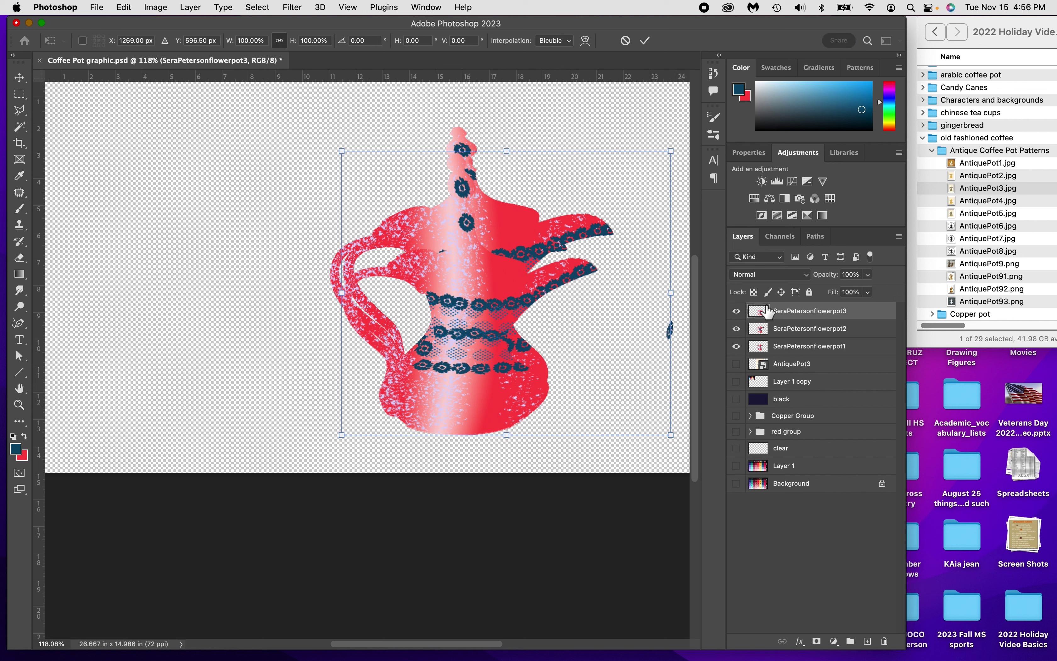
mouse_move(491, 278)
mouse_down()
mouse_move(481, 266)
mouse_move(484, 282)
mouse_up()
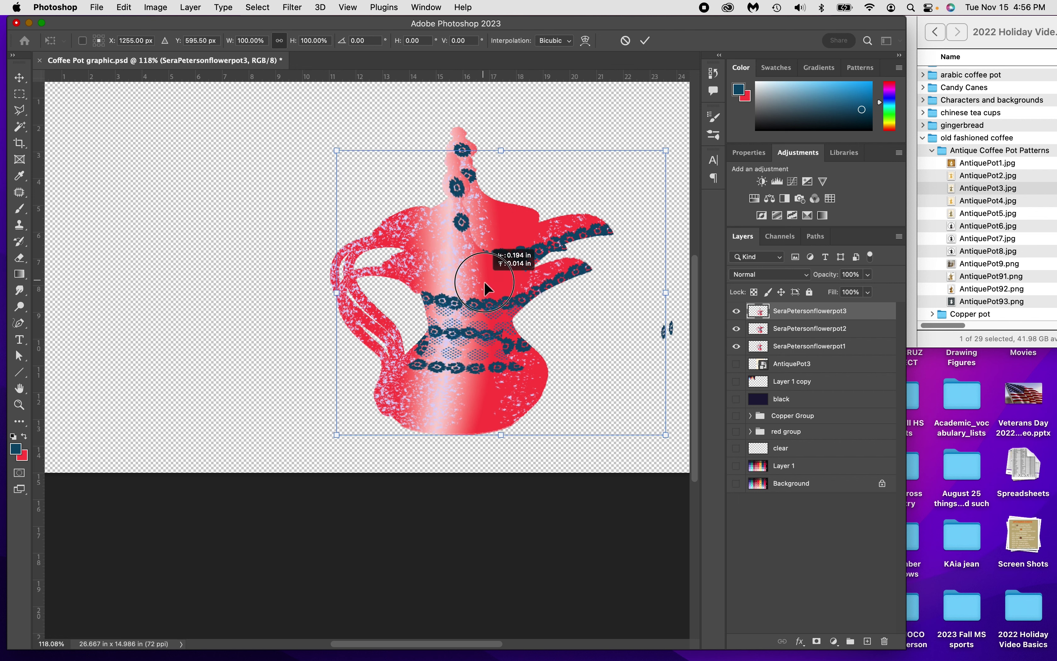
click(586, 40)
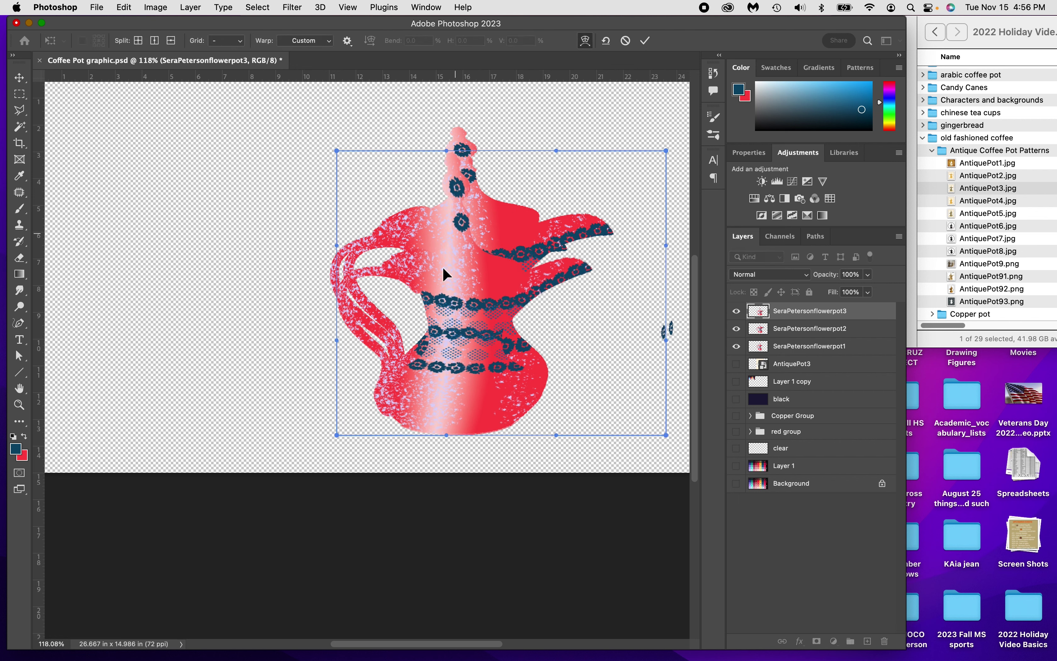
drag(478, 270, 480, 241)
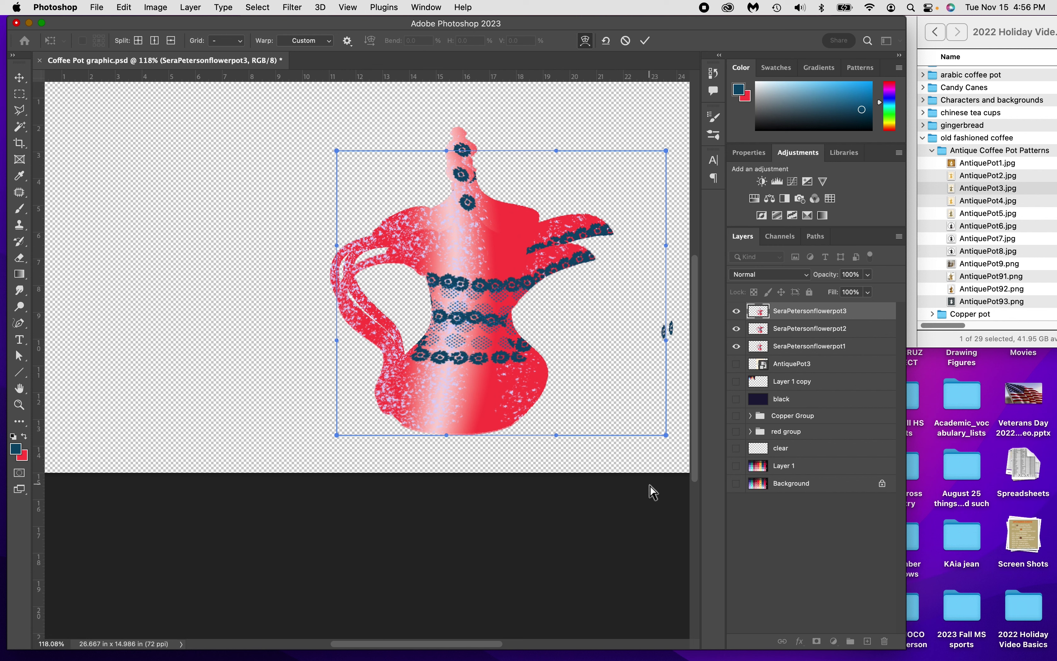
Bulge the flowerpot3 pot's waist and belly outward on both sides, extend its spout, and apply the warp.
drag(441, 309, 436, 310)
drag(574, 330, 588, 326)
drag(431, 316, 420, 322)
drag(505, 399, 518, 401)
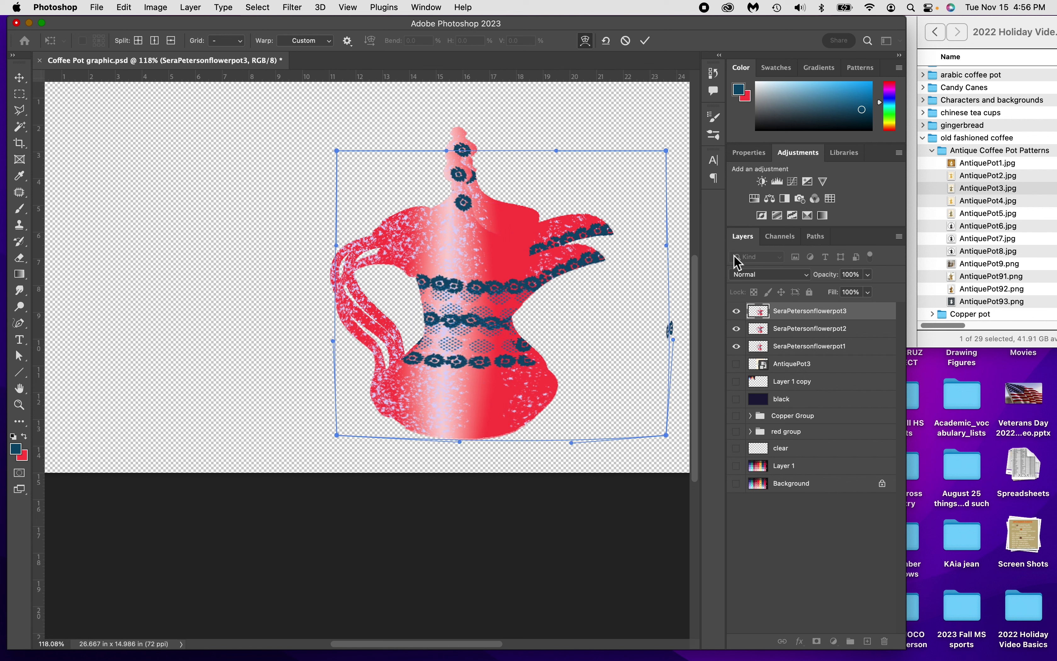
click(645, 40)
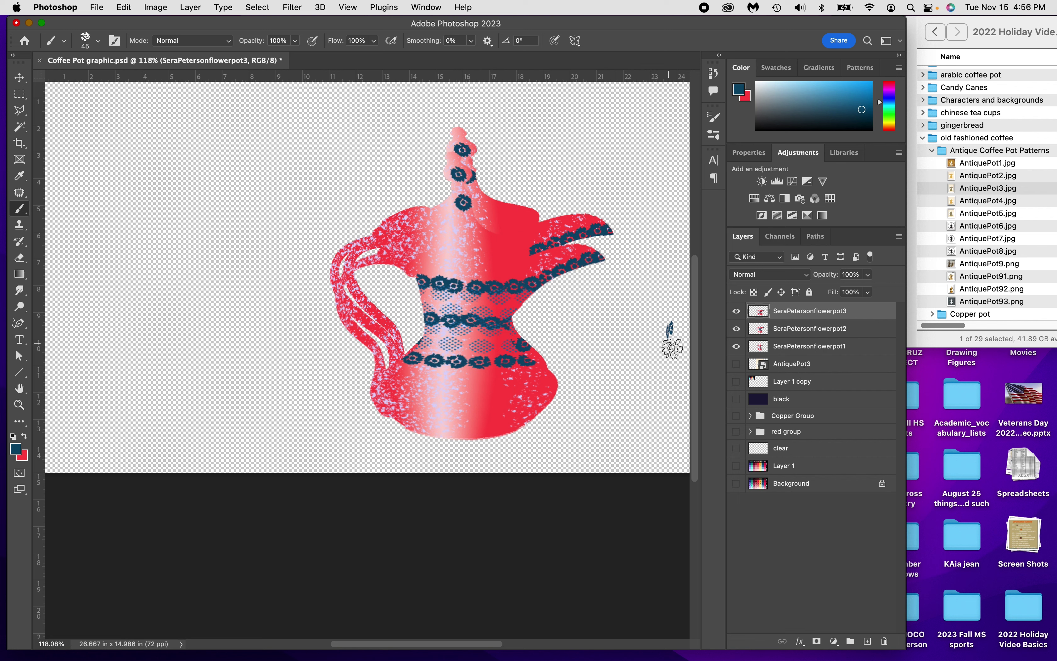
Compare the three pots by toggling the flowerpot1 and flowerpot2 layers, leaving only flowerpot3 shown.
click(19, 78)
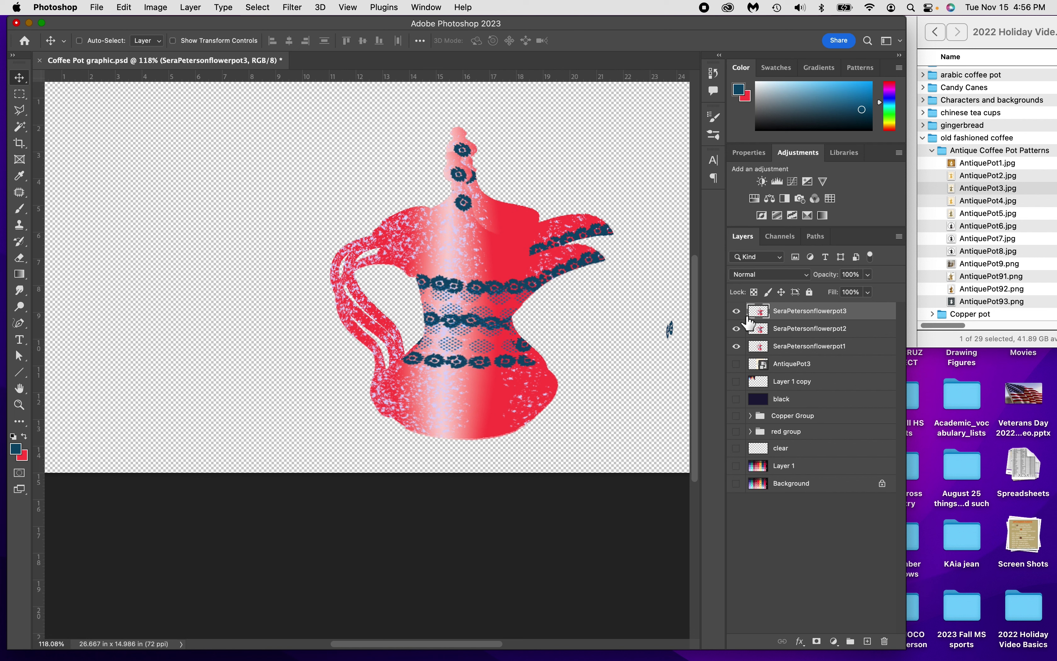
click(737, 328)
click(738, 330)
click(738, 332)
click(738, 333)
click(738, 348)
click(737, 346)
click(736, 328)
click(737, 346)
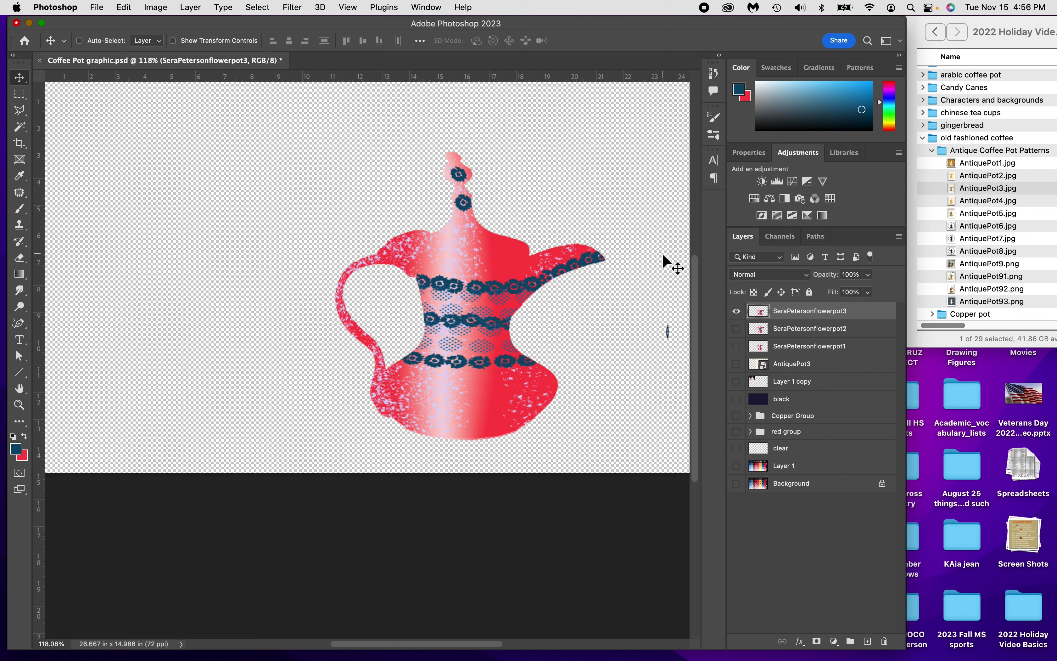
Select the area around the stray blue mark beside the spout, delete it from all three flowerpot layers, and deselect.
click(19, 94)
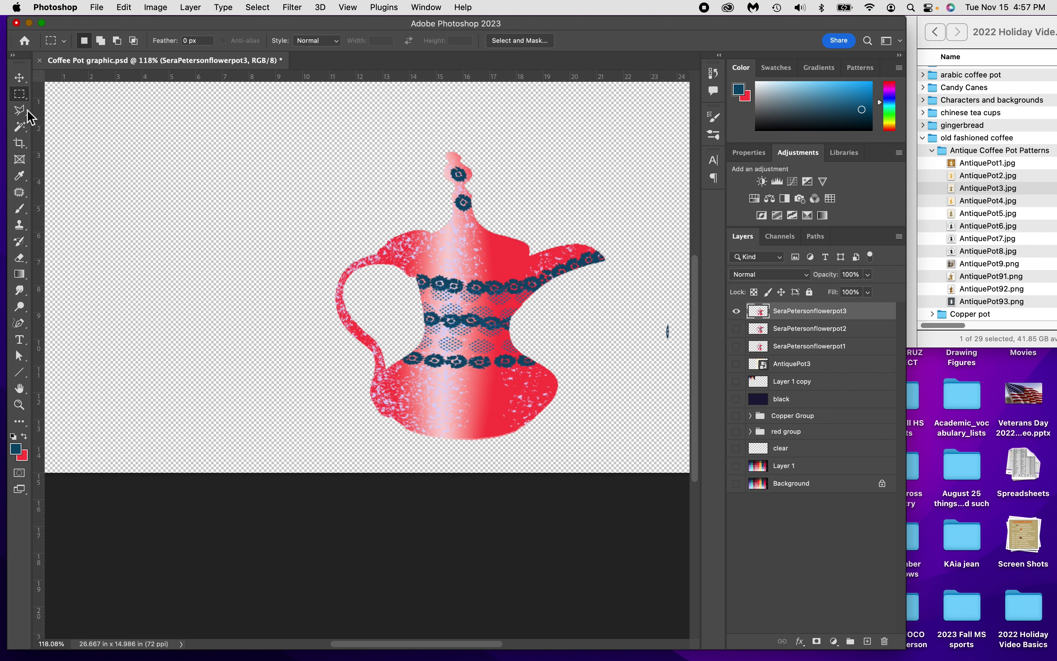
drag(640, 285, 689, 363)
click(736, 328)
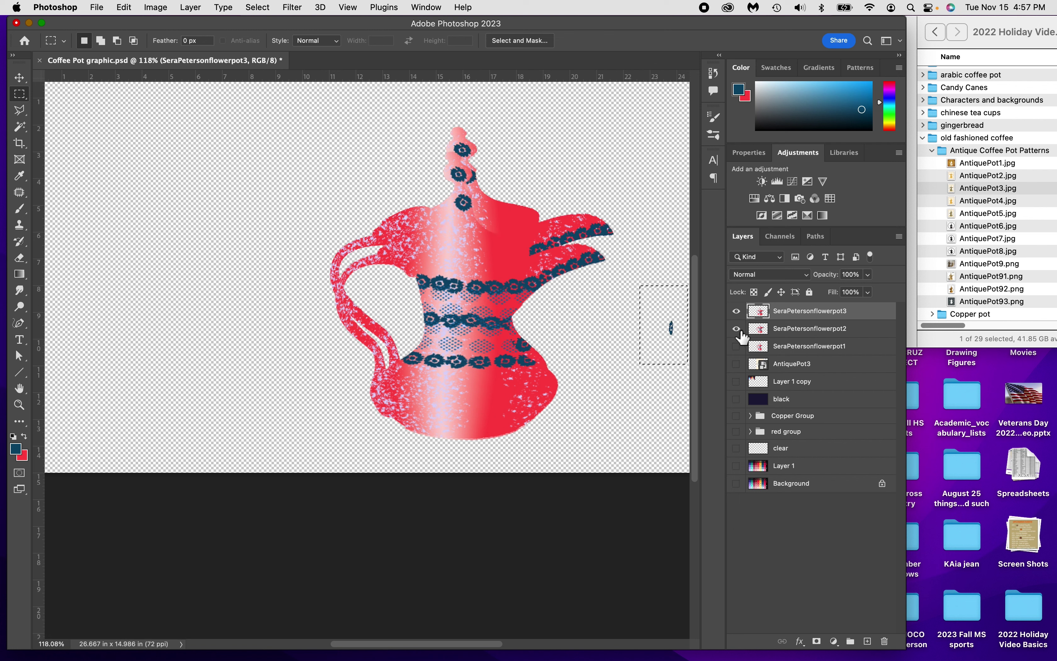
click(767, 333)
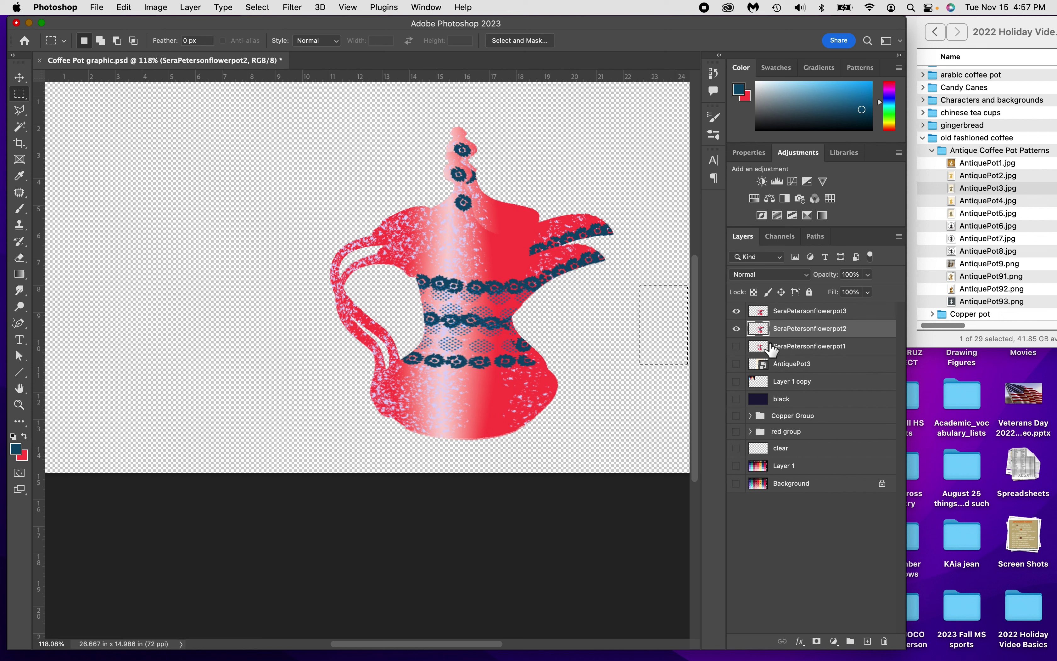
click(771, 347)
click(737, 346)
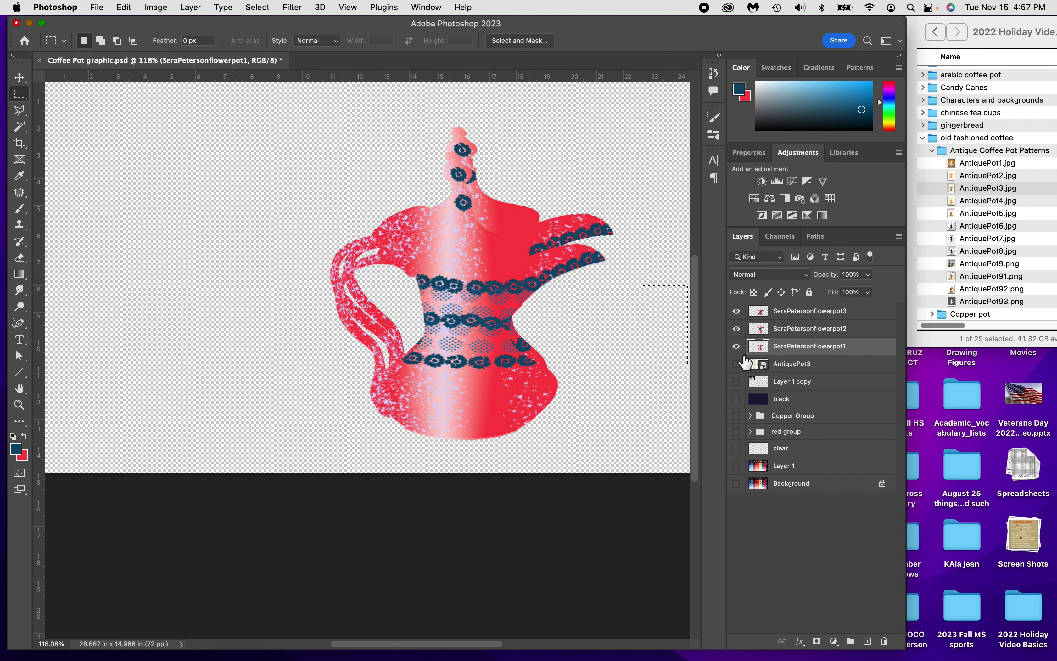
key(super+d)
Make flowerpot2 the active layer and hide the flowerpot3 and flowerpot1 layers.
click(785, 333)
click(737, 311)
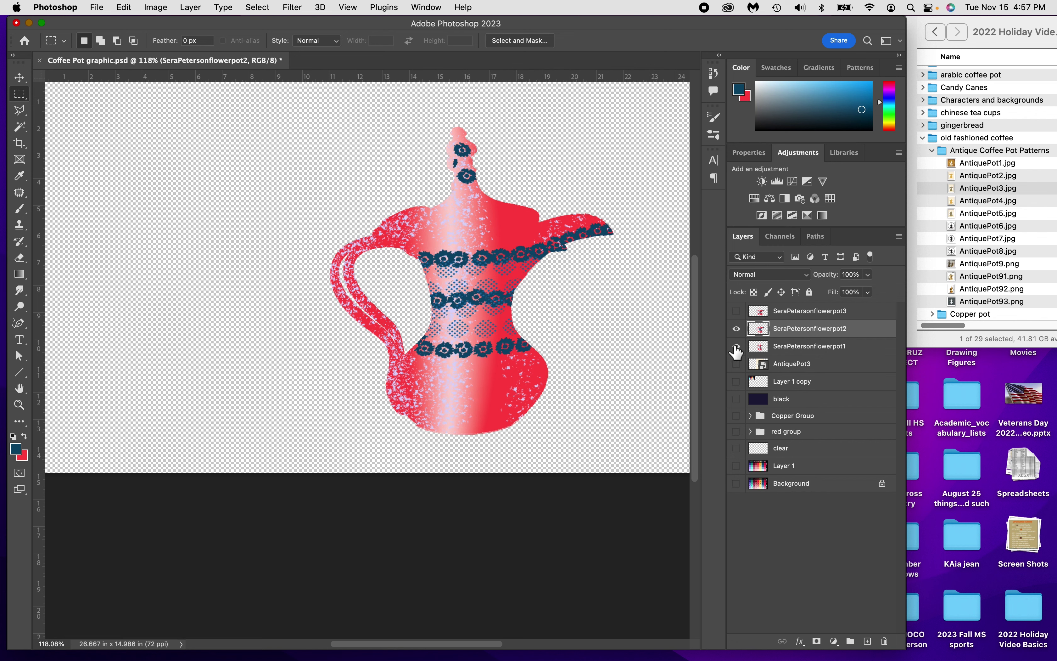
click(737, 346)
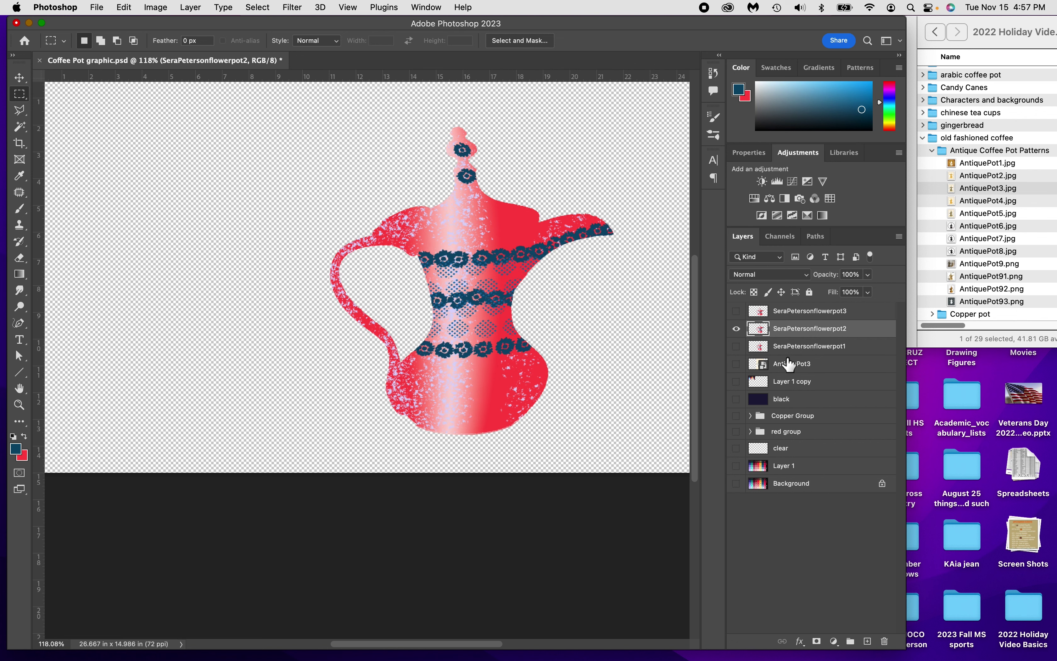
Export the flowerpot2 frame as a transparent PNG in the "old fashioned coffee" folder, with its name ending in "FlowerPot2".
click(97, 7)
mouse_move(124, 8)
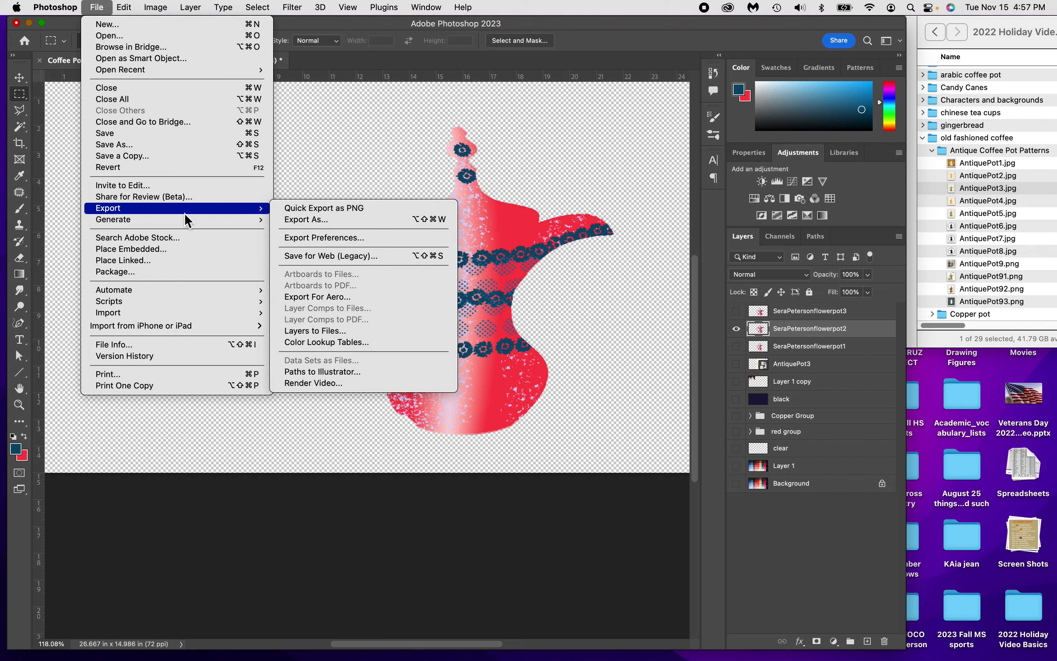
mouse_move(259, 209)
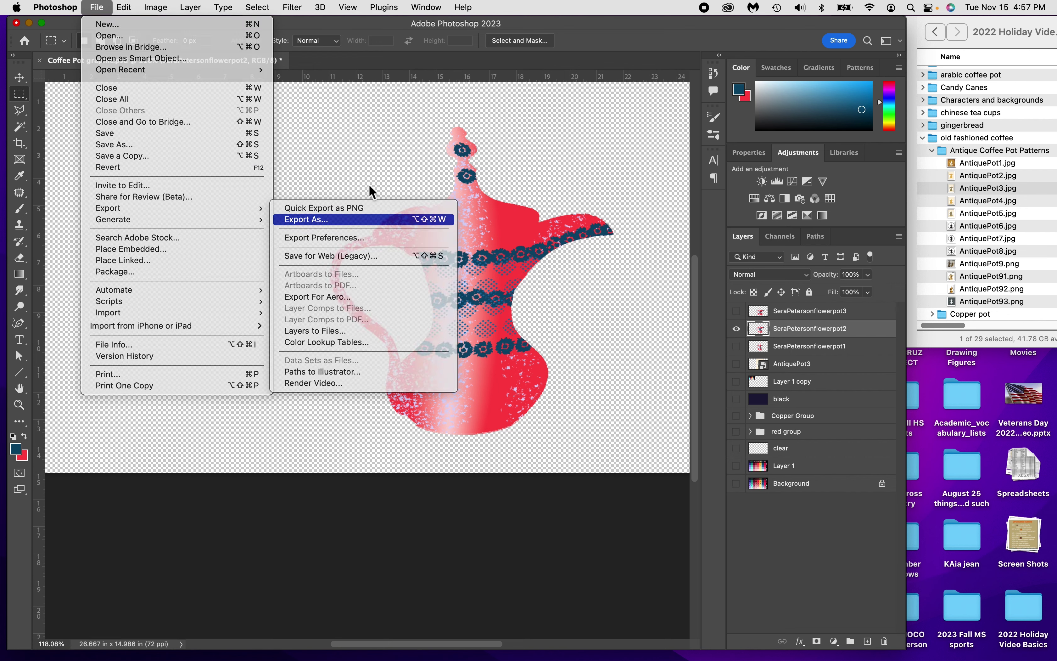
click(306, 219)
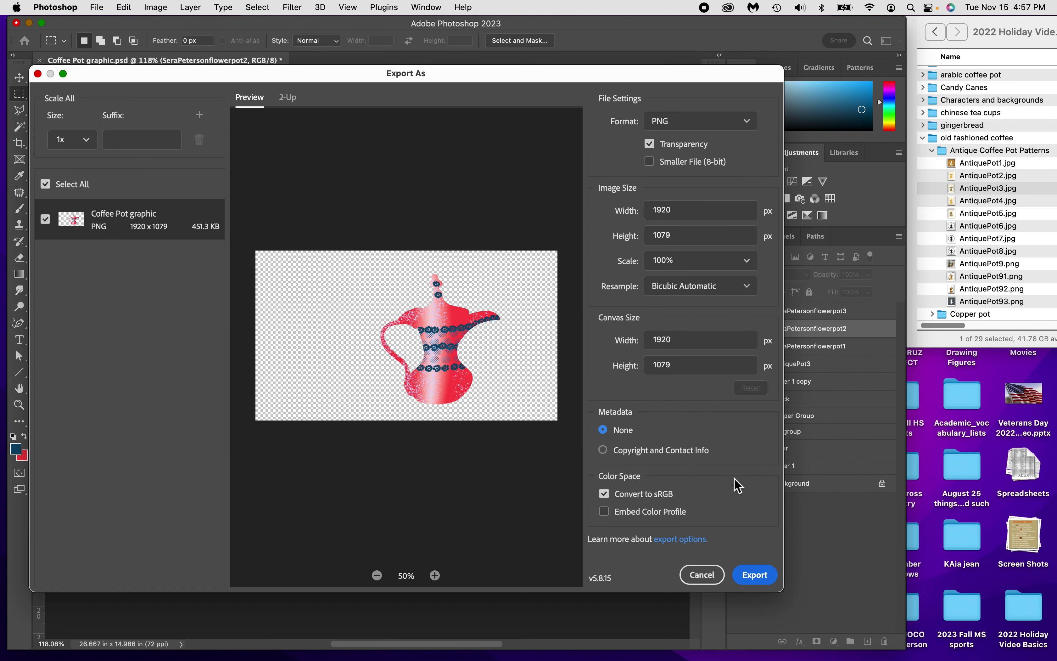
click(772, 576)
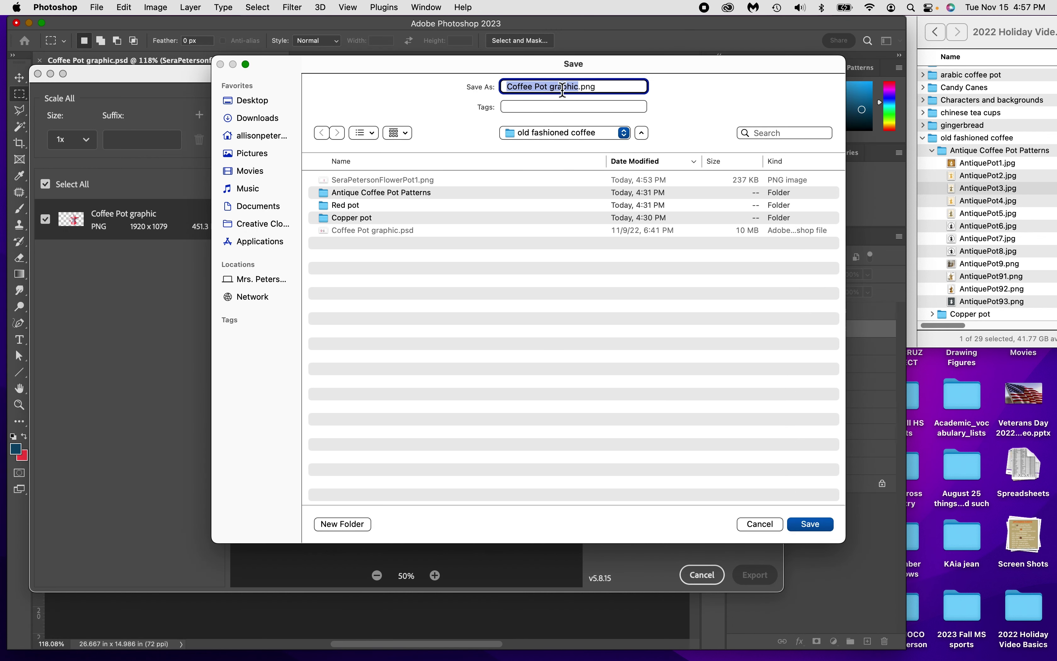
click(374, 182)
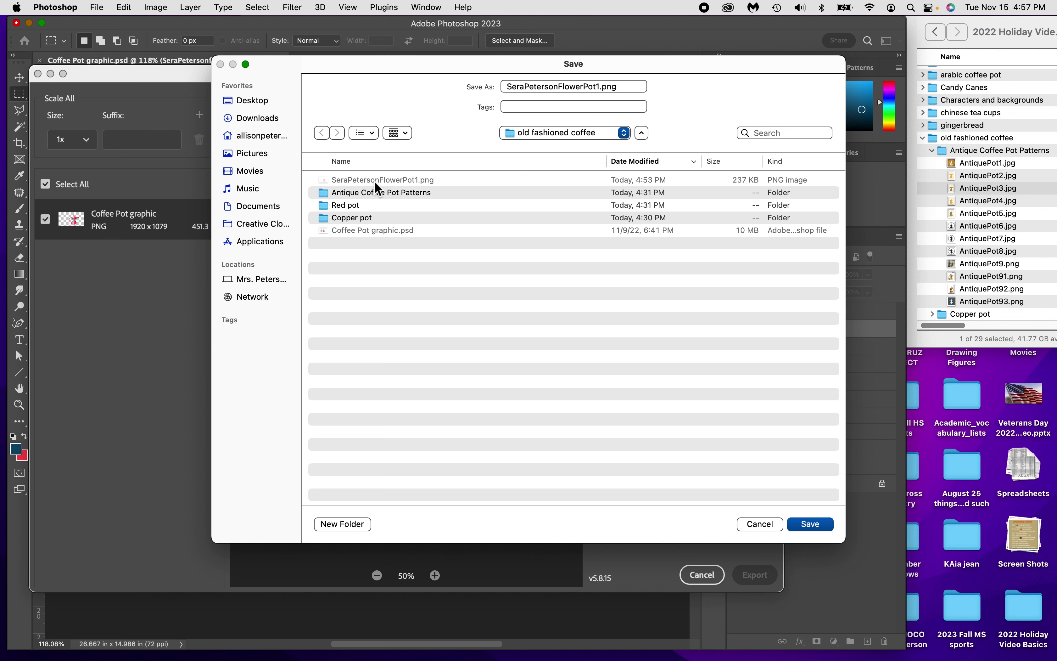
click(602, 86)
key(BackSpace)
text(2)
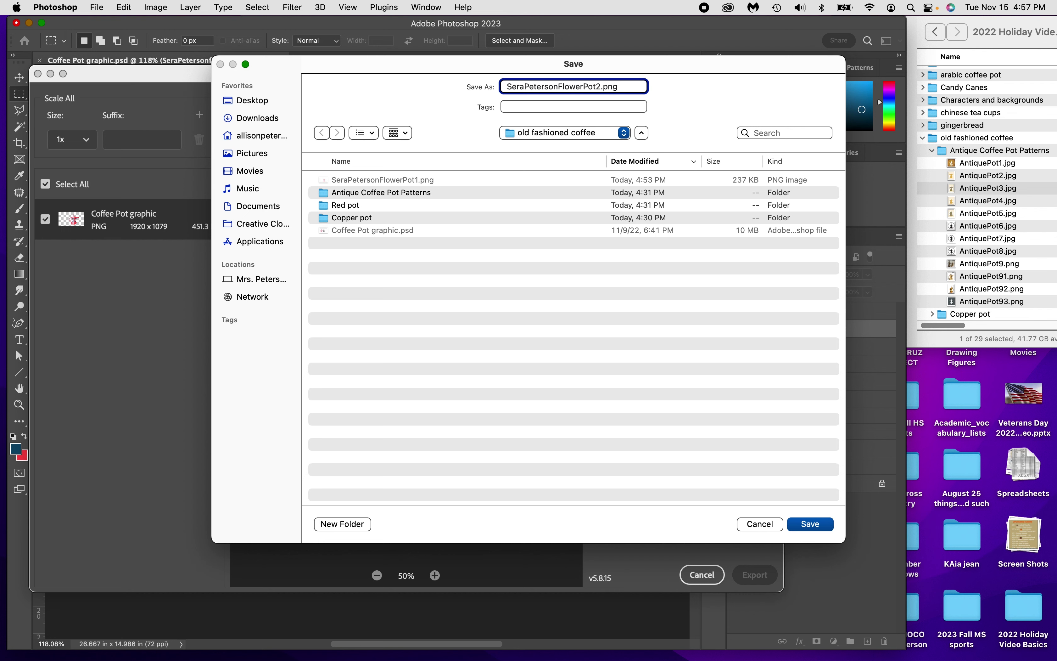
click(813, 523)
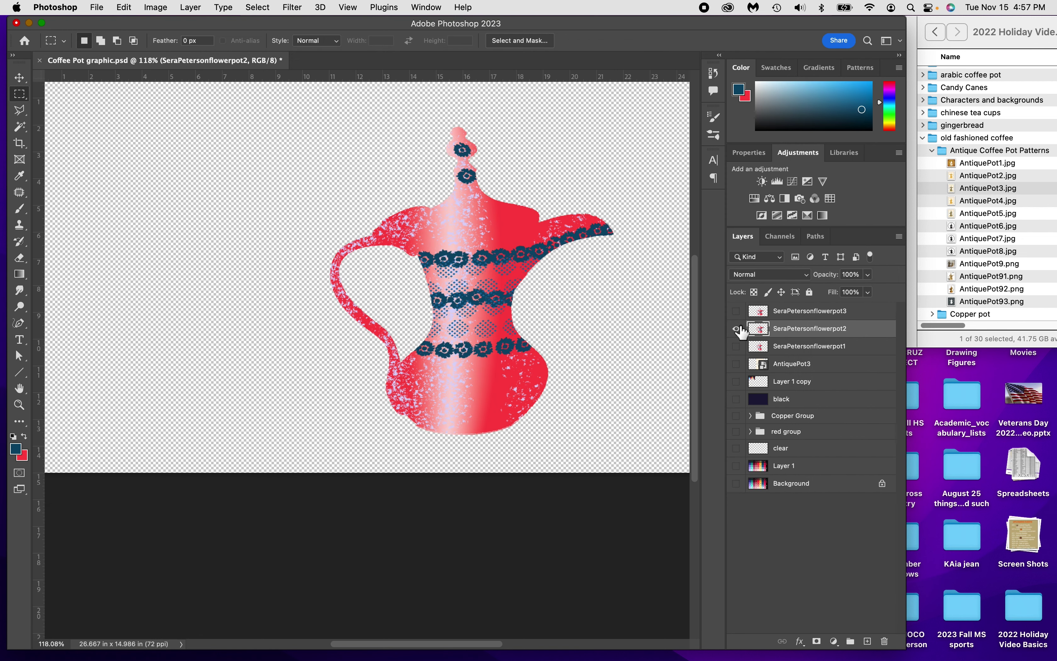
Hide the flowerpot2 layer, then show flowerpot3 and make it the active layer.
click(736, 328)
click(737, 310)
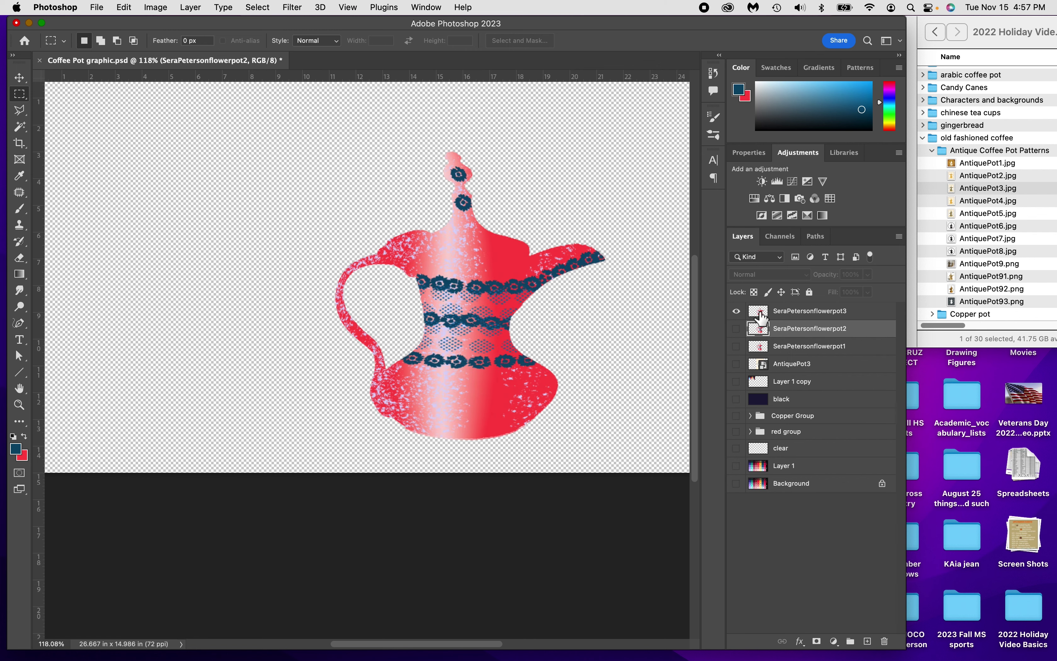
click(764, 315)
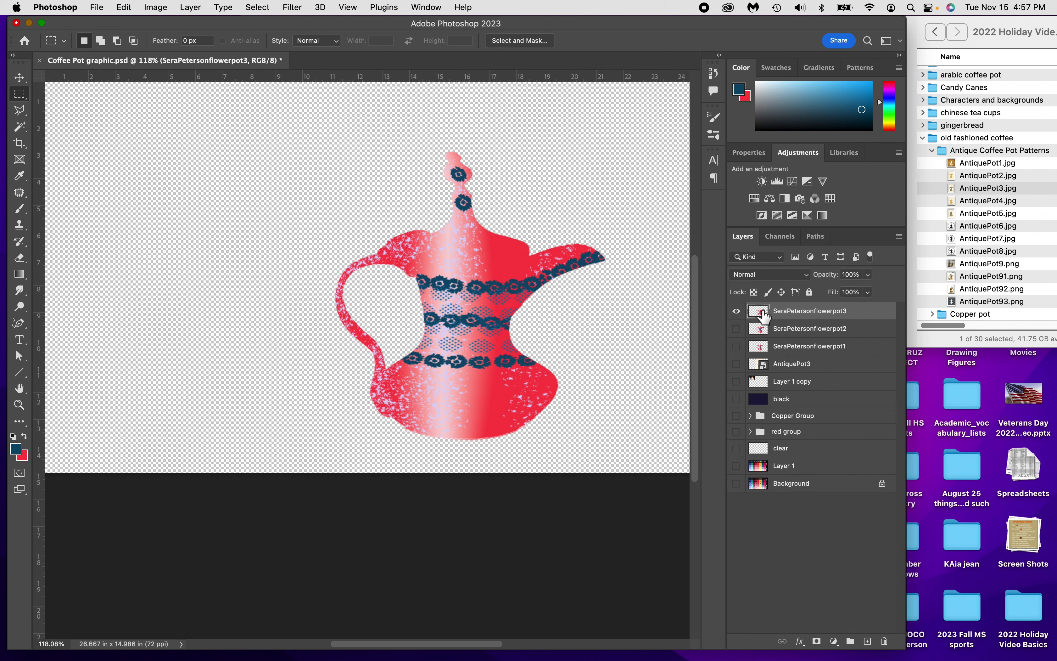
Export the flowerpot3 frame as a transparent PNG in the "old fashioned coffee" folder, with its name ending in "FlowerPot3".
click(99, 9)
mouse_move(117, 209)
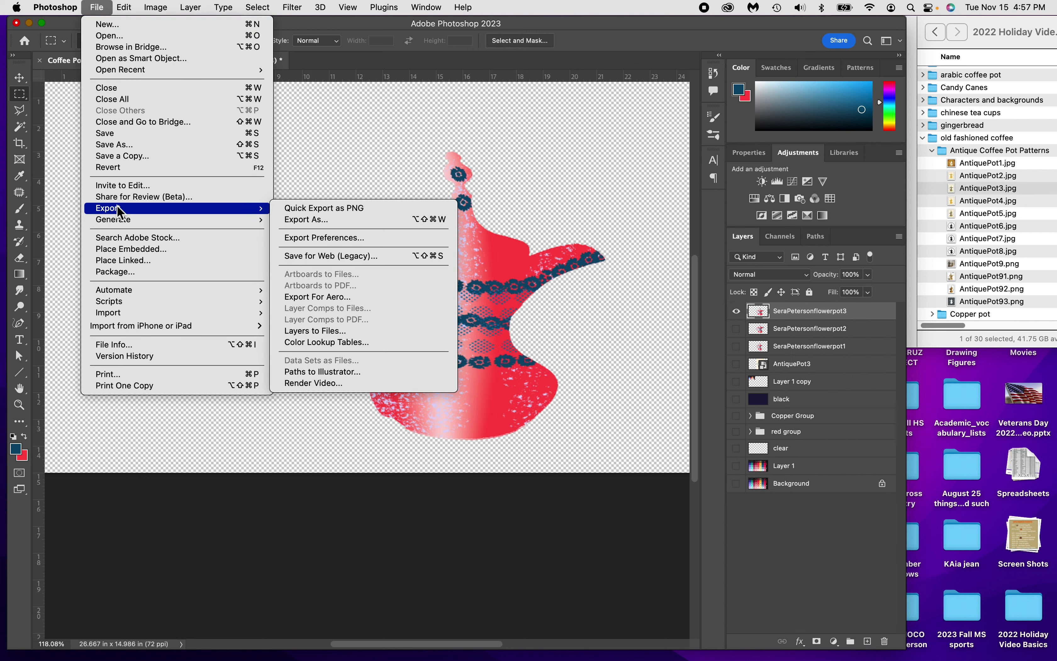
click(294, 222)
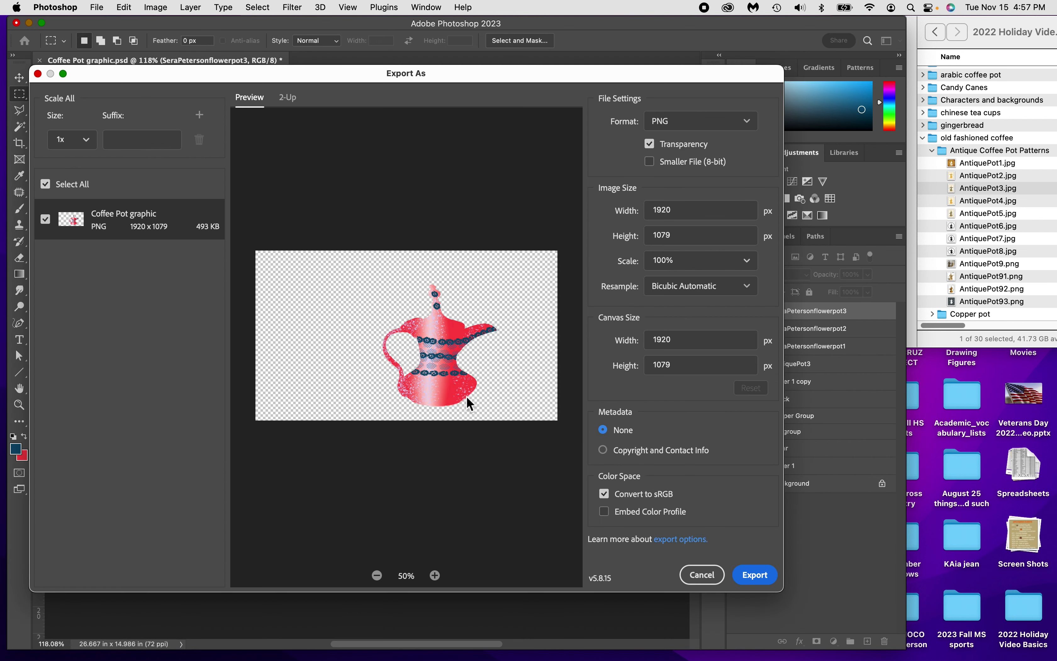
click(759, 577)
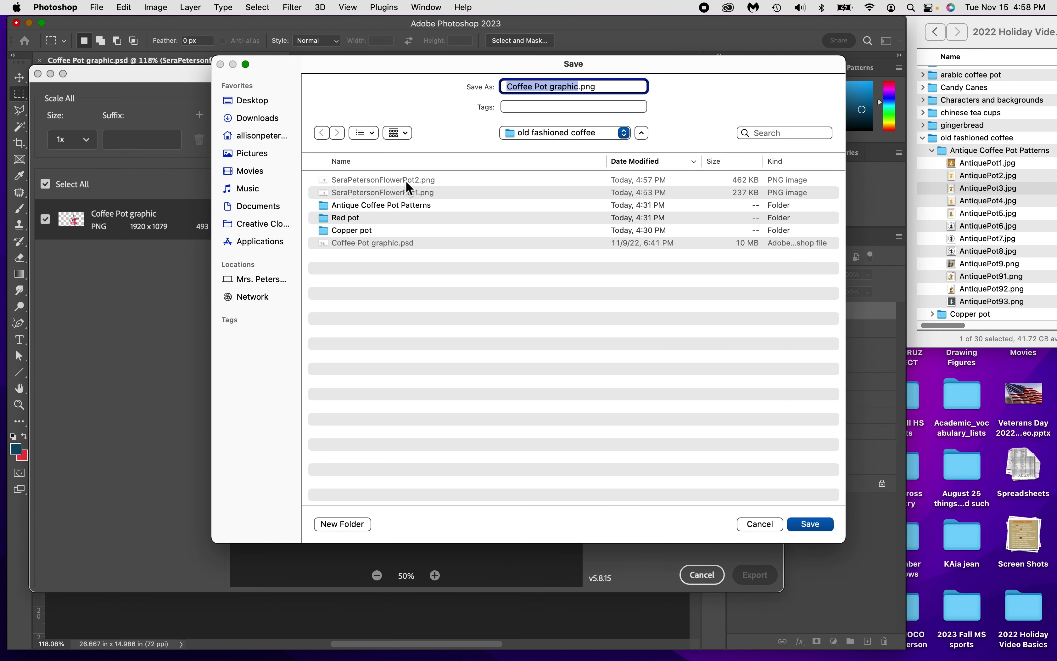
click(405, 180)
click(602, 87)
key(BackSpace)
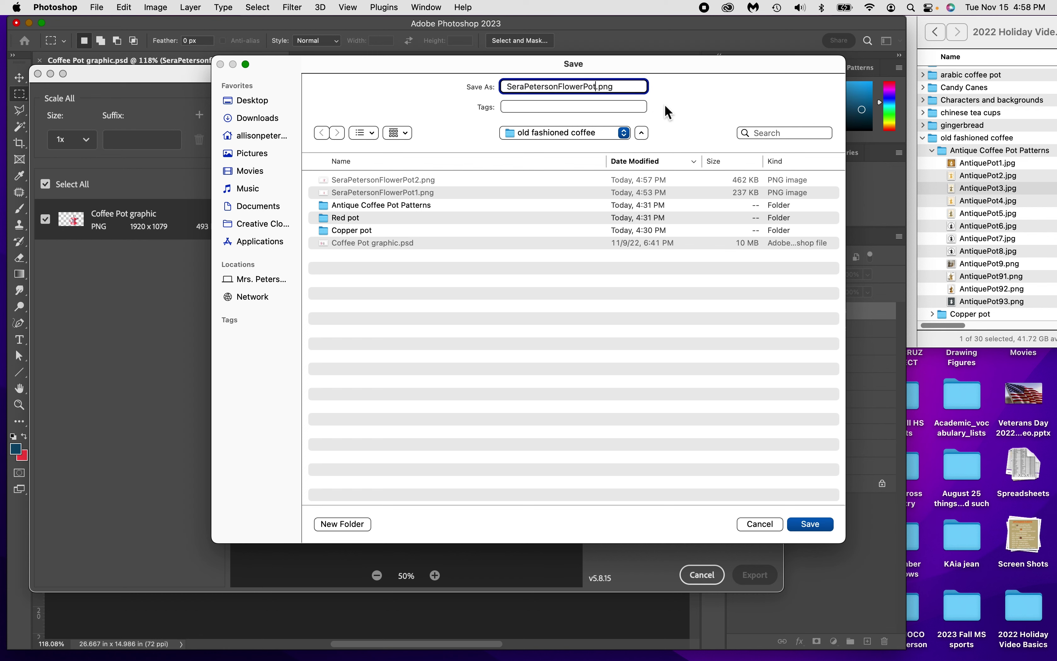
text(3)
click(813, 531)
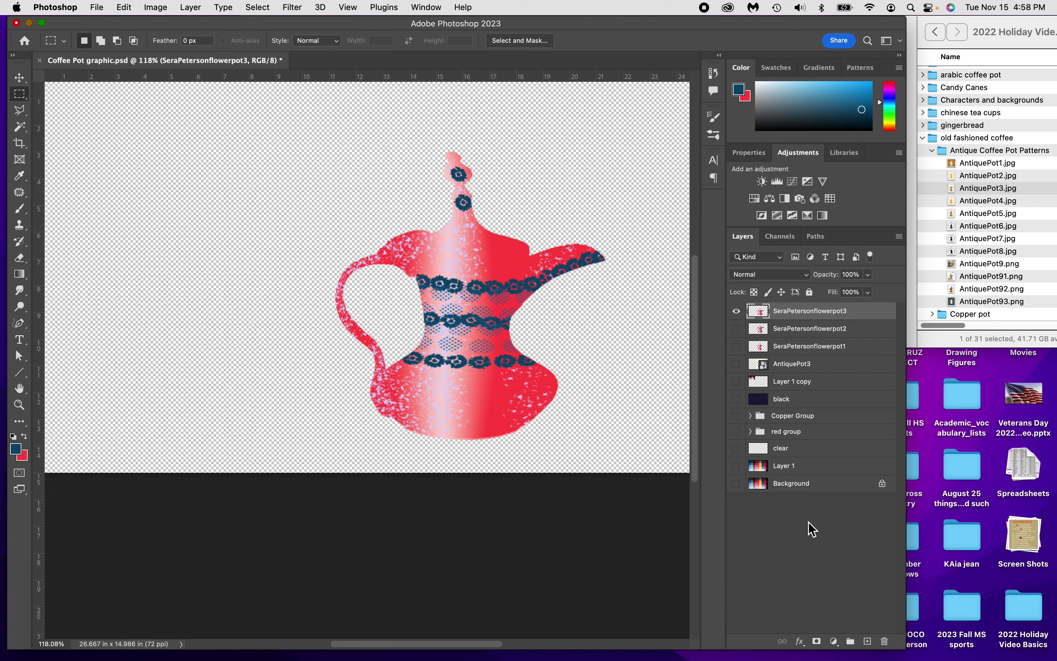
Switch to Finder, enlarge its window, and move the three FlowerPot PNG files into the "Red pot" folder.
click(986, 292)
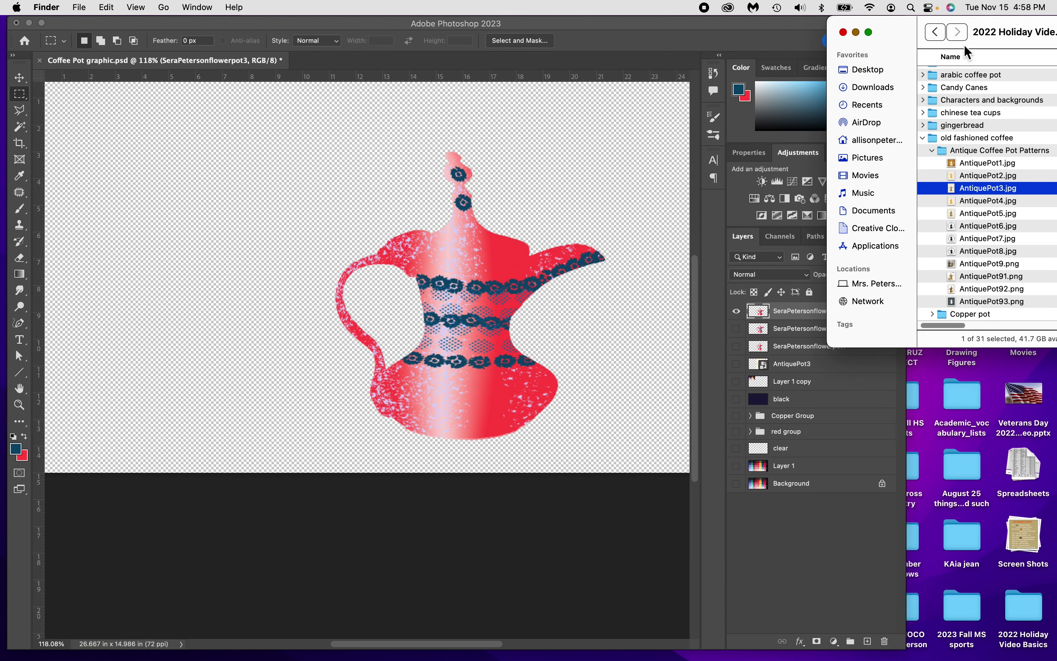
drag(969, 22, 491, 32)
drag(643, 359, 925, 650)
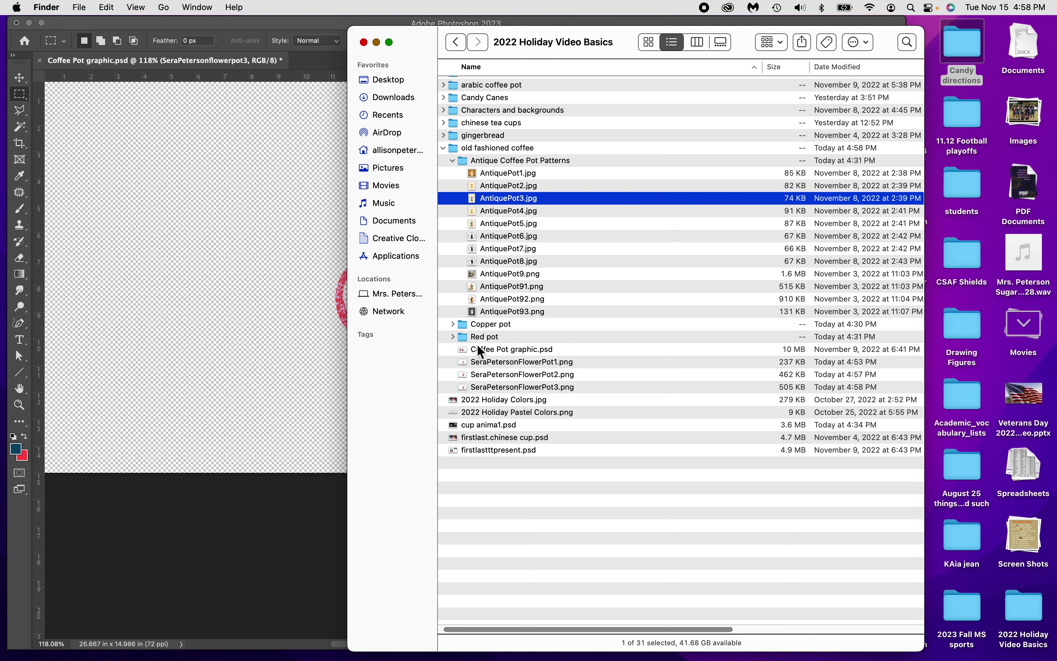
click(492, 362)
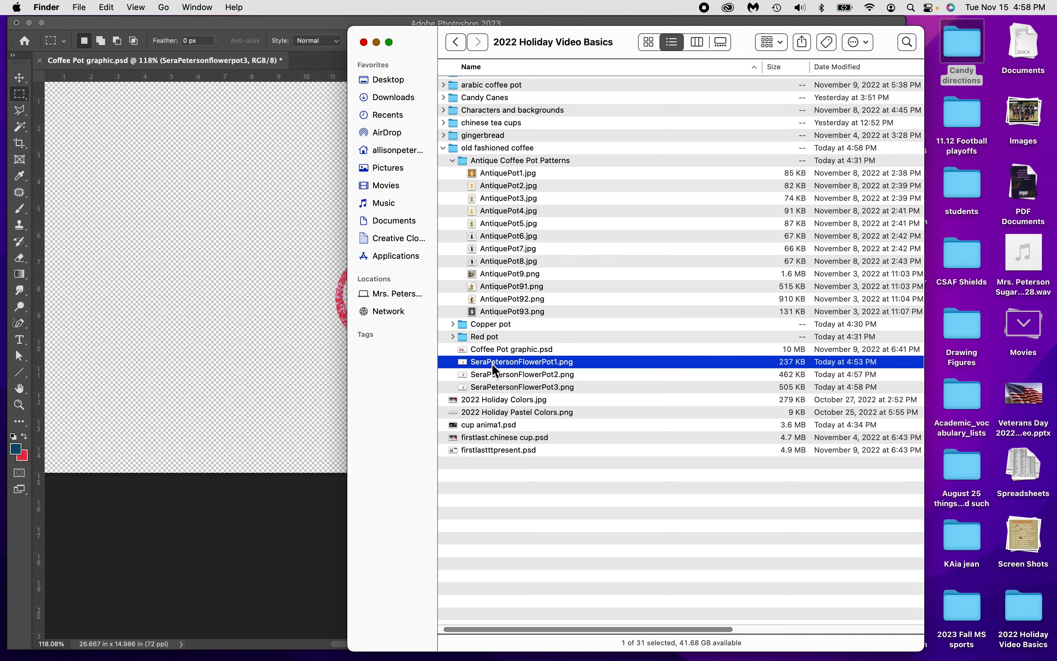
shift+click(497, 389)
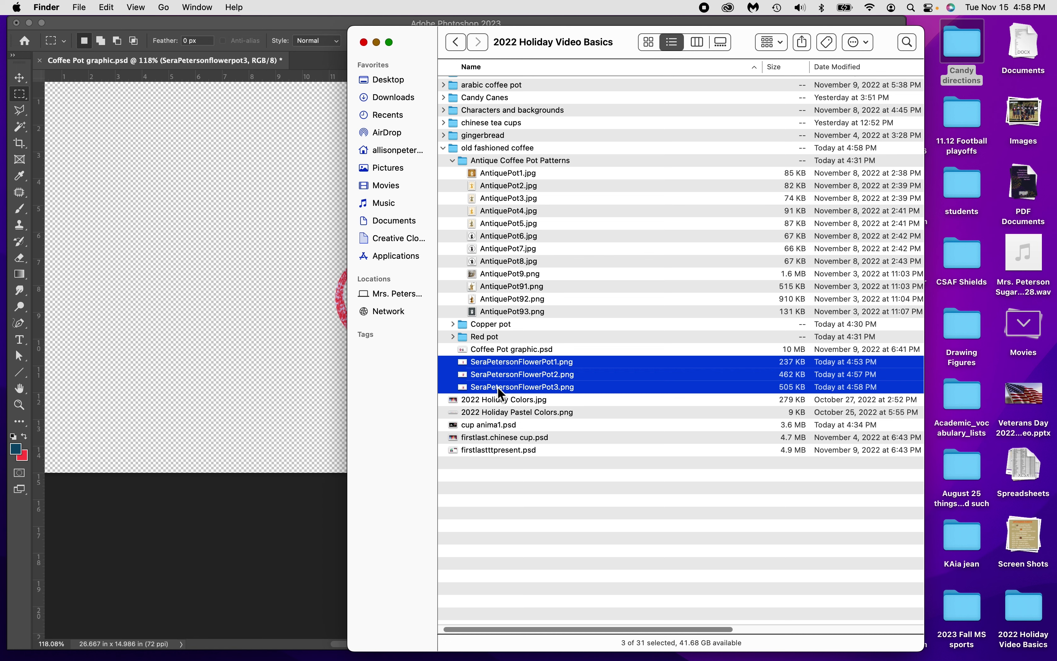
drag(478, 361, 489, 337)
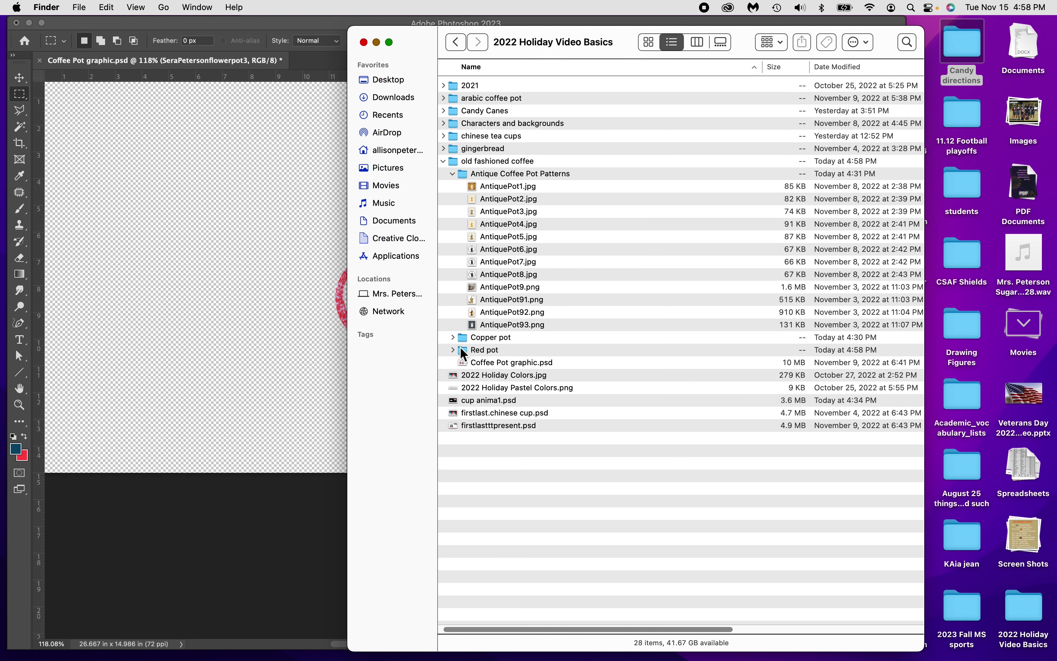
Expand the "Copper pot" folder and move its three Copper pot PNG files into the "Red pot" folder.
click(453, 338)
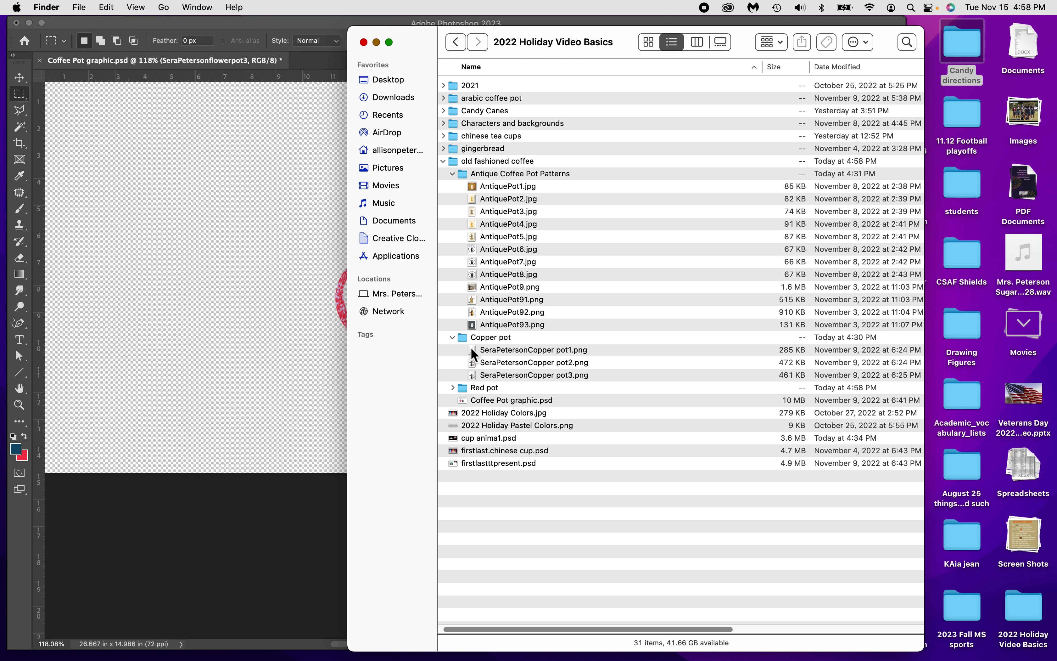
click(494, 350)
shift+click(520, 377)
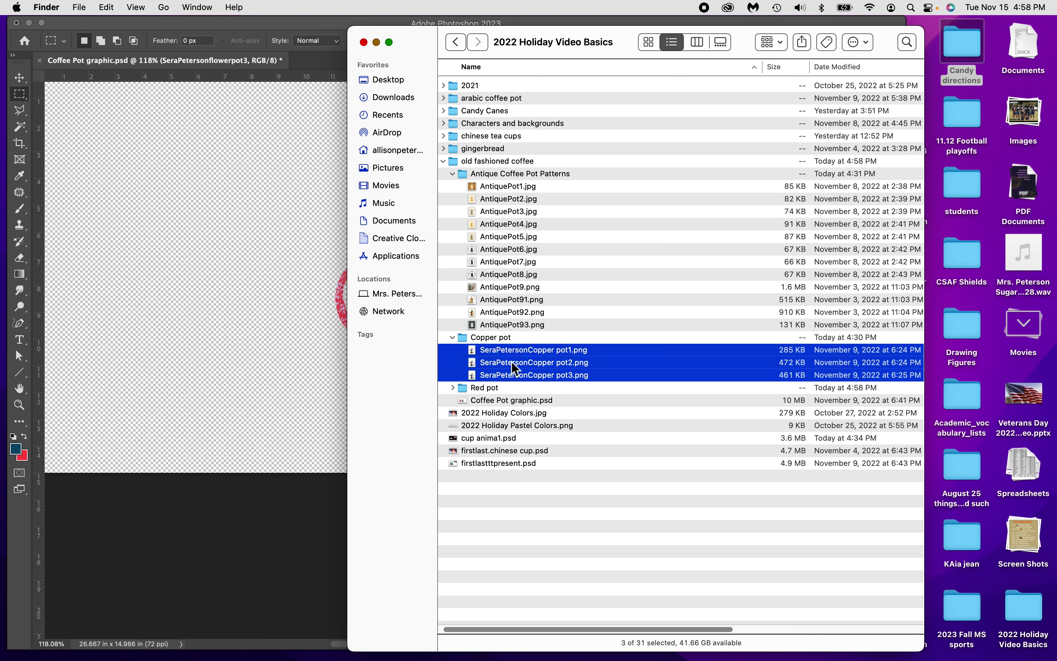
drag(491, 352, 499, 395)
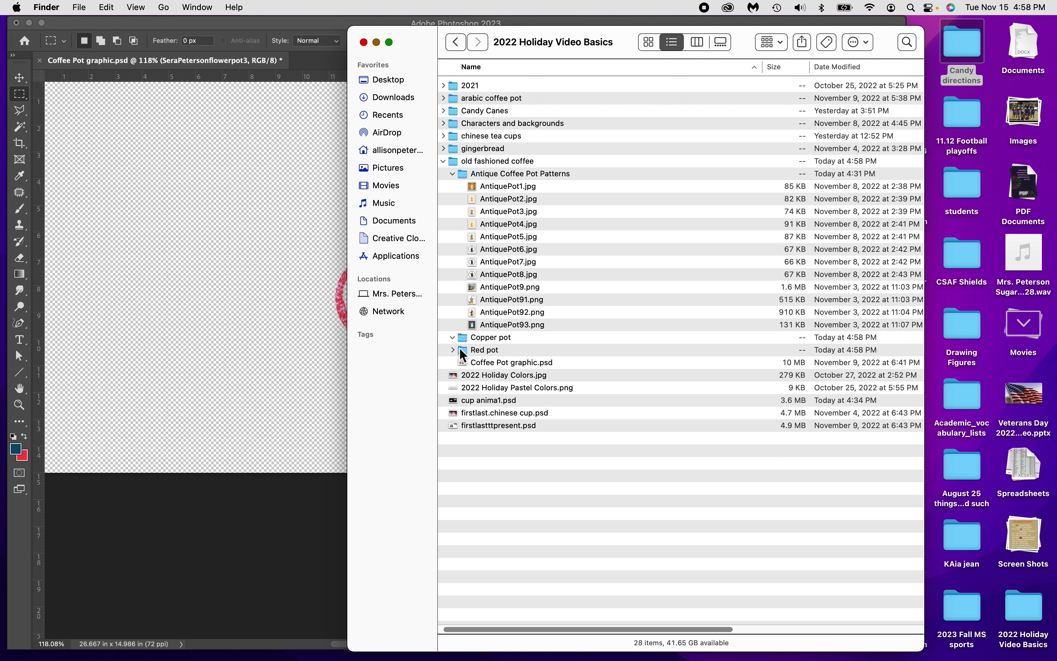
Expand the "Red pot" folder and flip back and forth through previews of its three Red pot frames to check the motion.
click(452, 350)
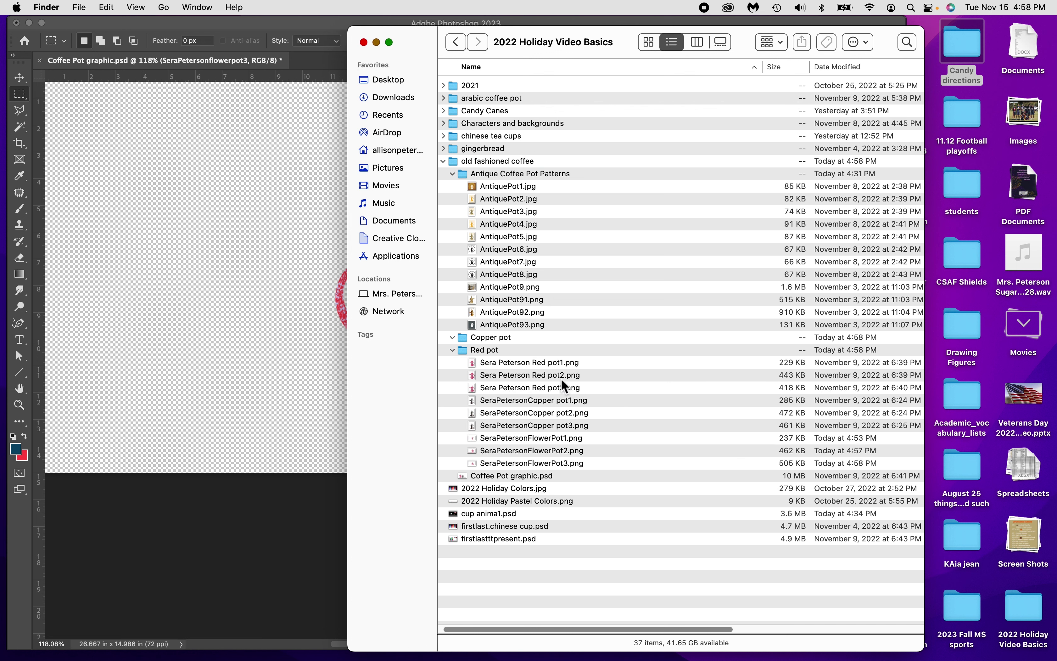
click(547, 364)
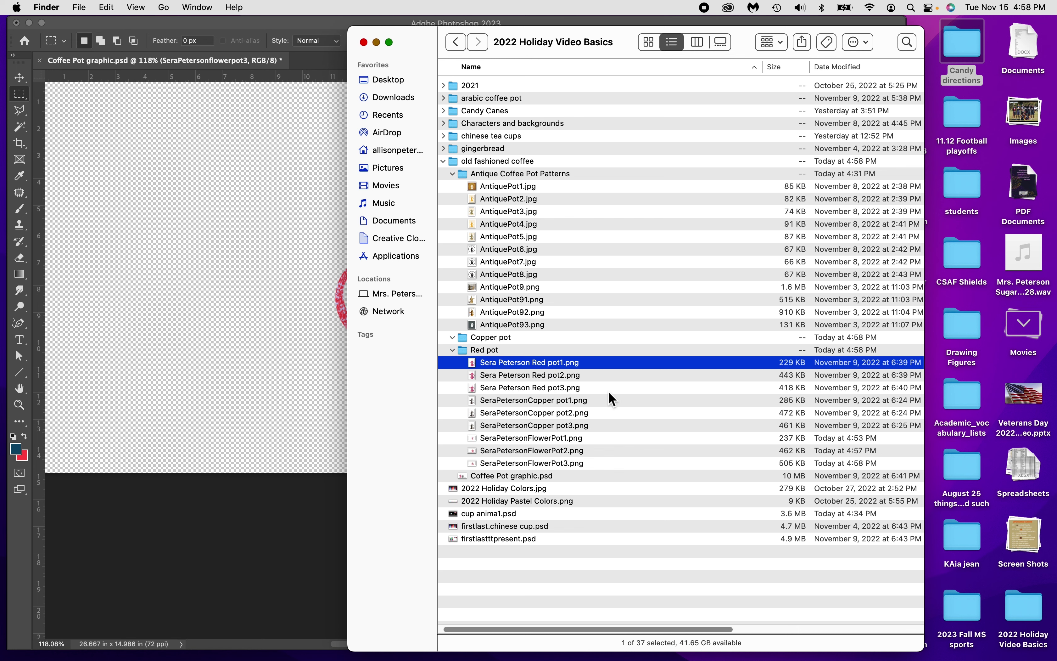
key(space)
key(Down)
key(Down)
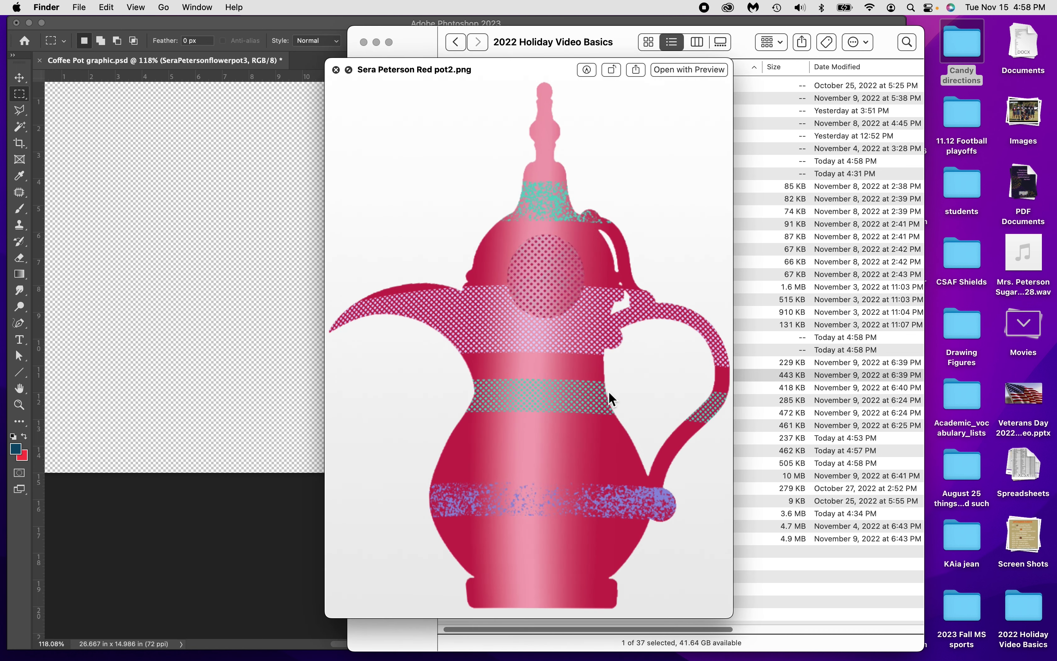
key(Up)
key(Down)
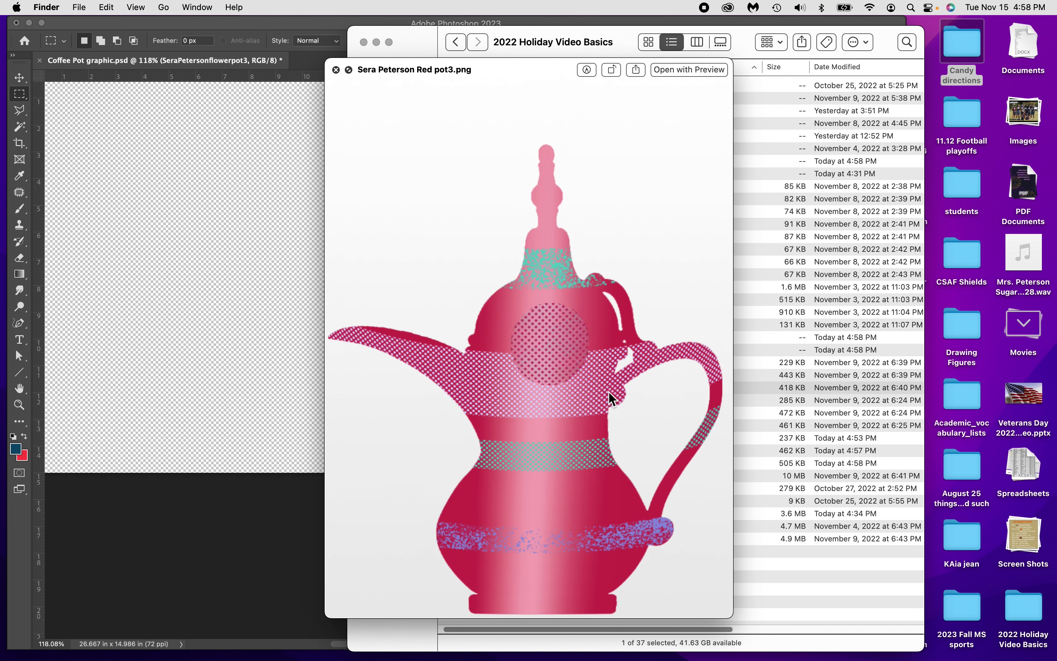
key(Up)
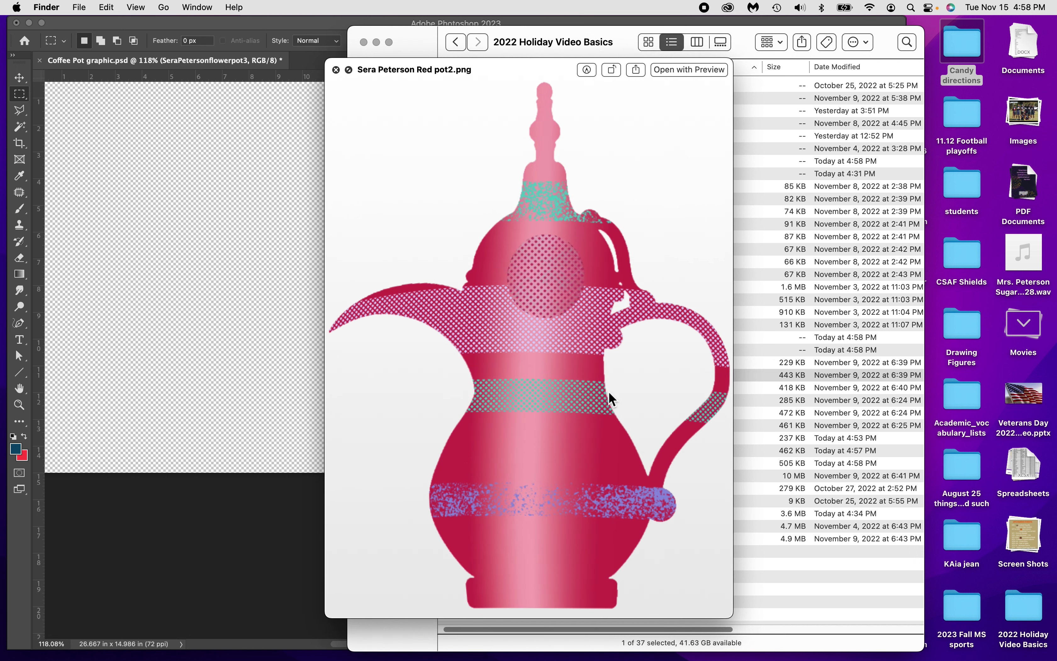
key(Up)
key(Down)
key(Up)
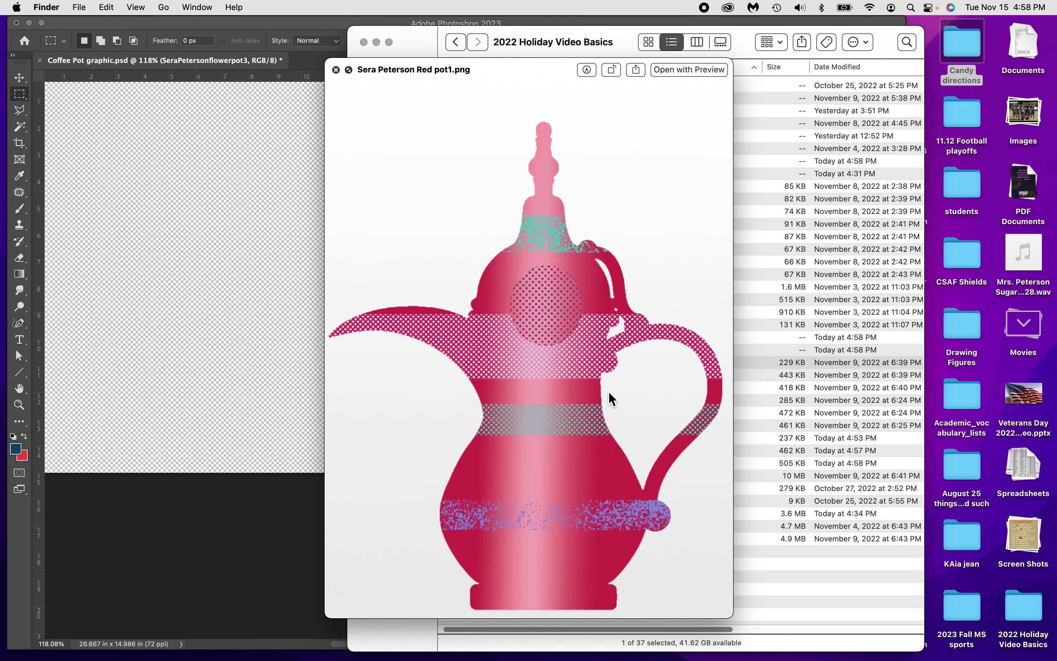
key(Down)
key(Up)
key(Down)
key(Down)
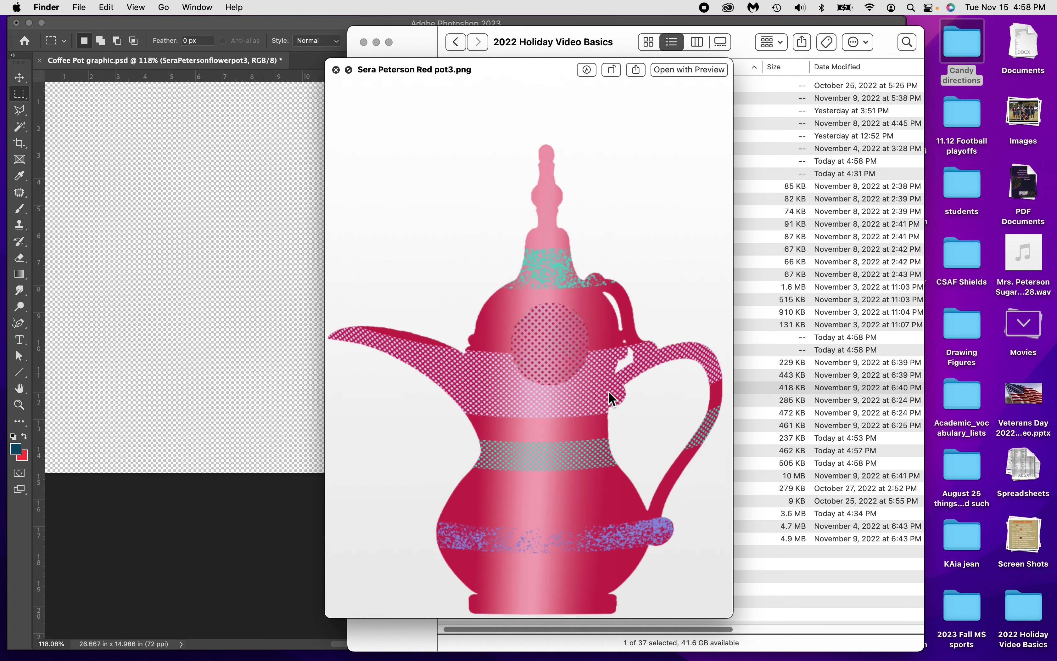
Flip back and forth through the previews of the Copper pot frames to examine their motion.
key(Down)
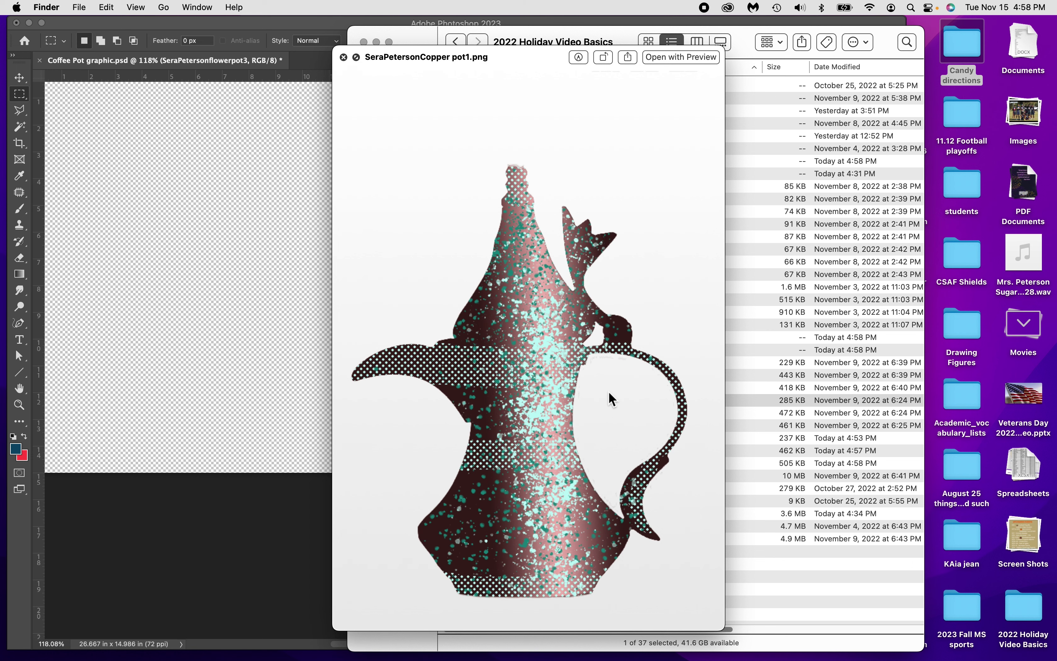
key(Up)
key(Down)
key(Down)
key(Up)
key(Up)
key(Down)
key(Down)
key(Down)
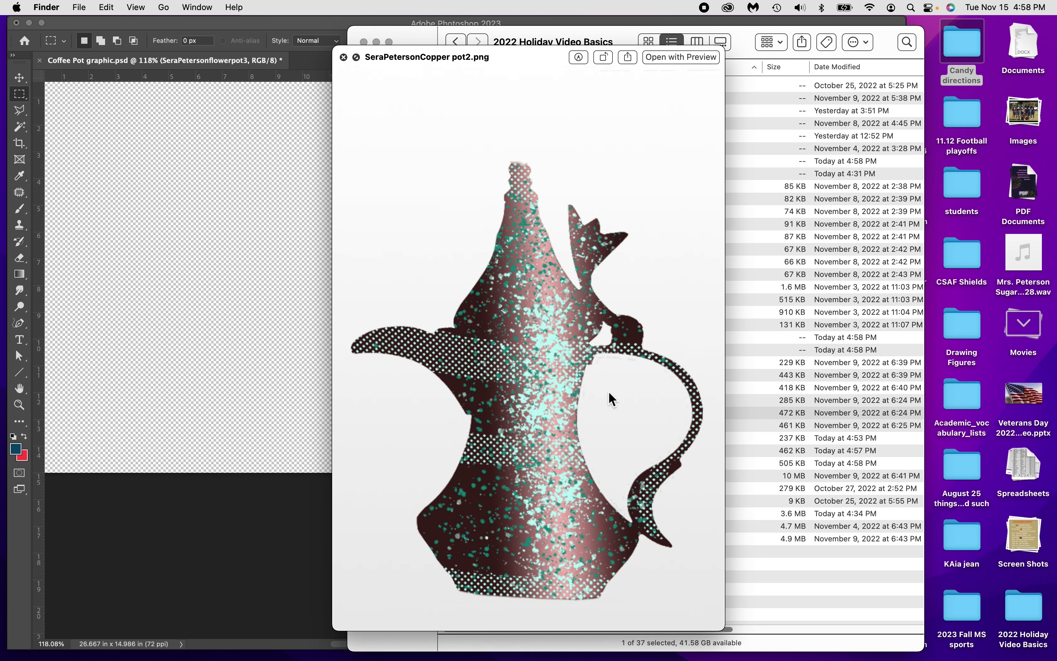
key(Down)
Run the preview back up through the frames and forward again to FlowerPot2 to examine the whole sequence.
key(Up)
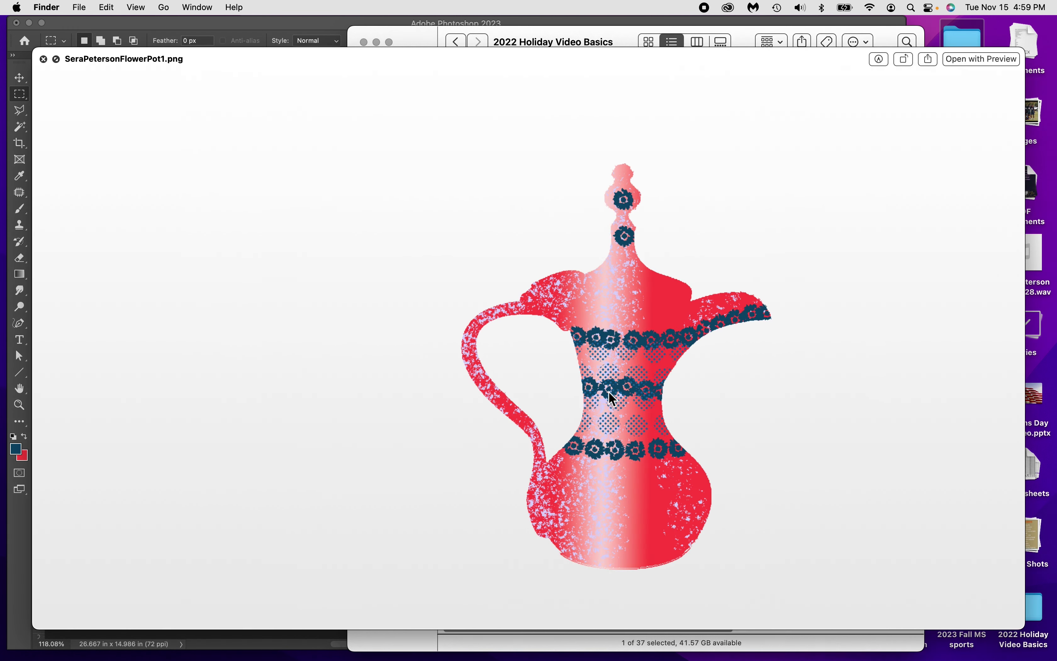
key(Up)
key(Up)
key(Up)
key(Up)
key(Up)
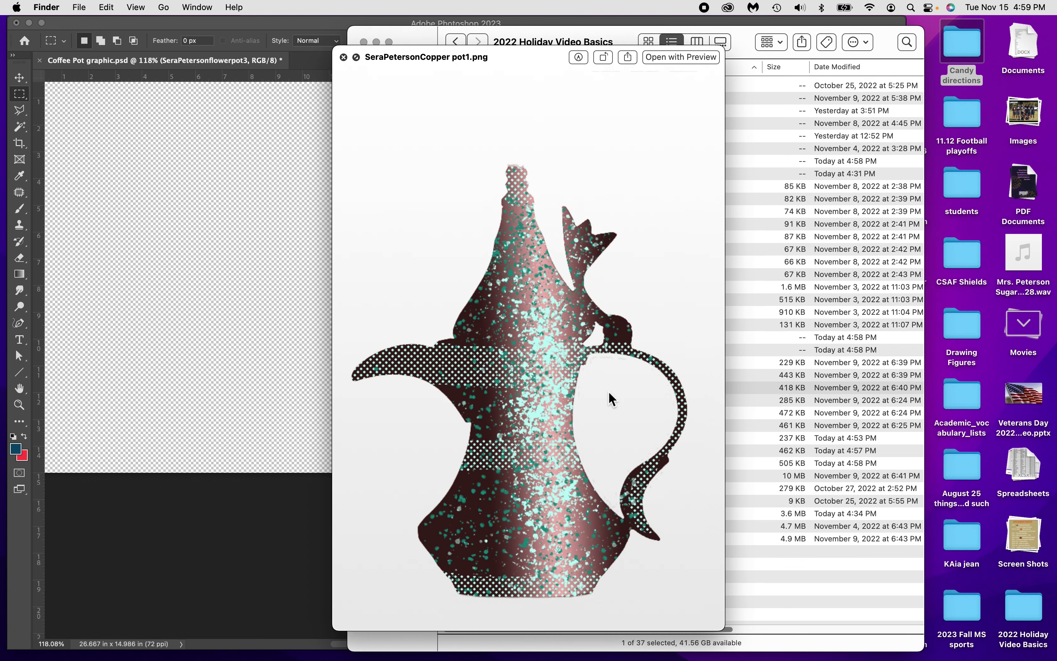
key(Up)
key(Up)
key(Up)
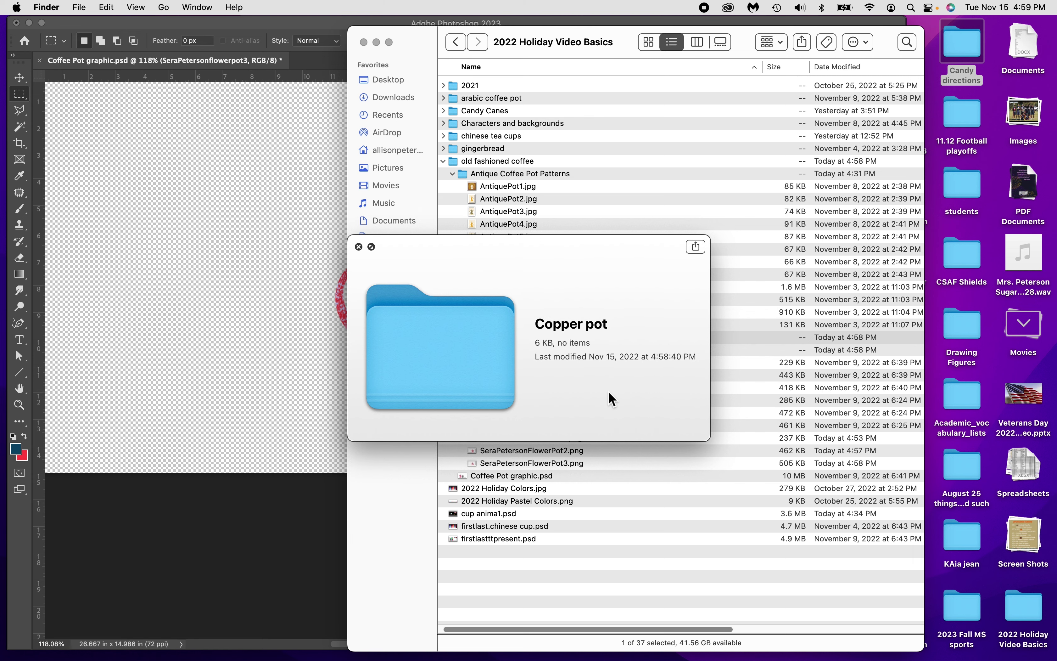
key(Down)
key(Down)
key(Down)
key(Down)
key(Down)
key(Down)
key(Down)
key(Down)
key(Down)
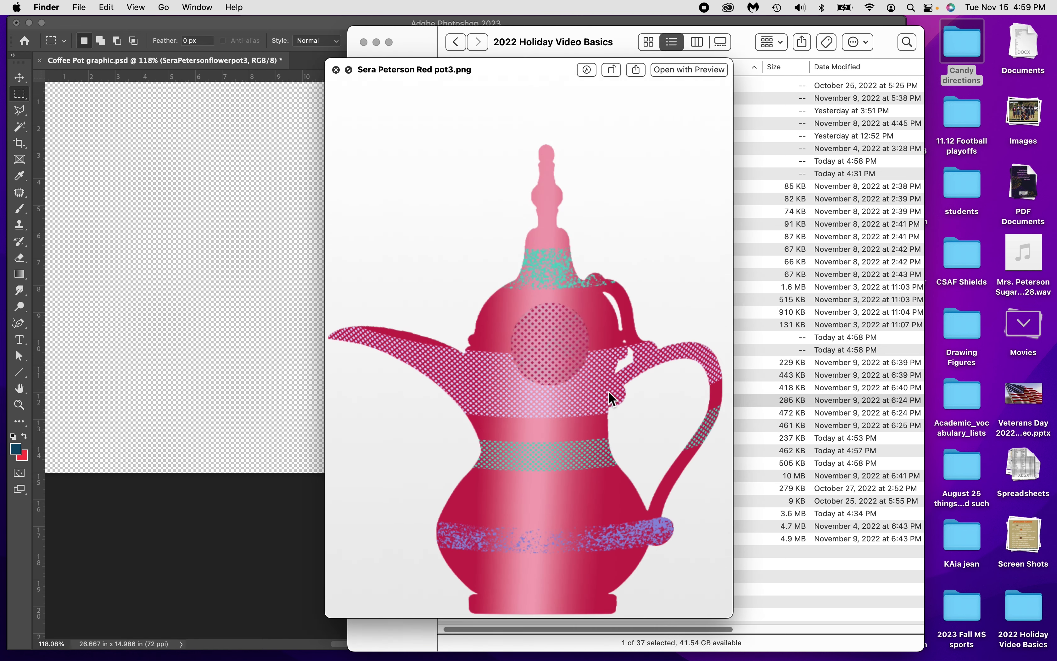
key(Down)
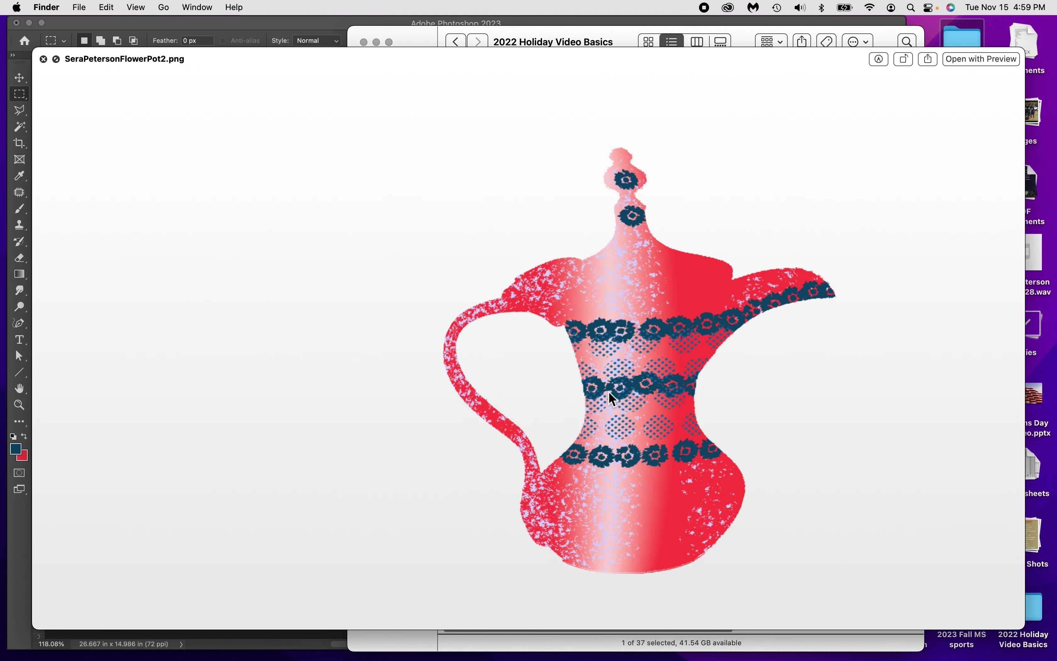
Compare the Copper pot previews with the Red pot3 frame by alternating between them, and close the preview.
key(space)
key(space)
key(Down)
key(Down)
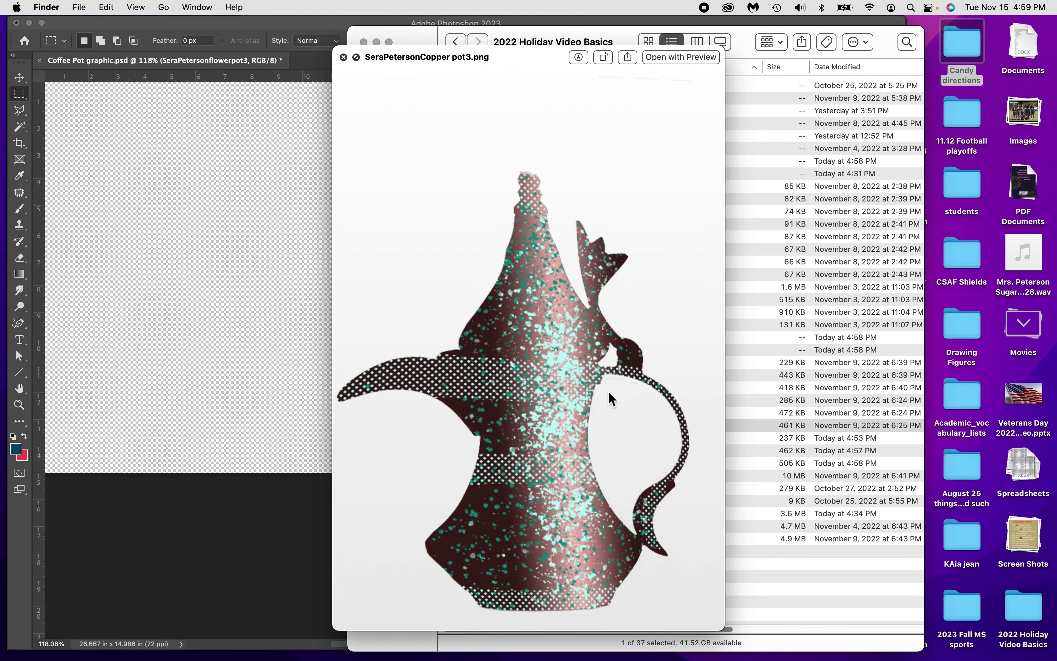
key(Up)
key(Up)
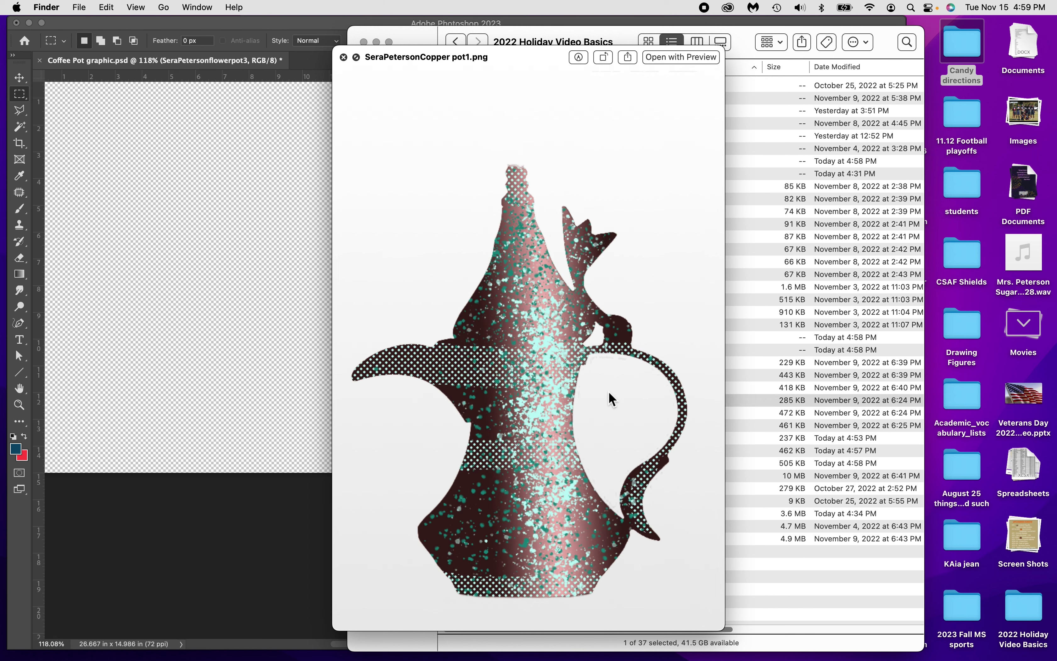
key(Up)
key(Down)
key(Up)
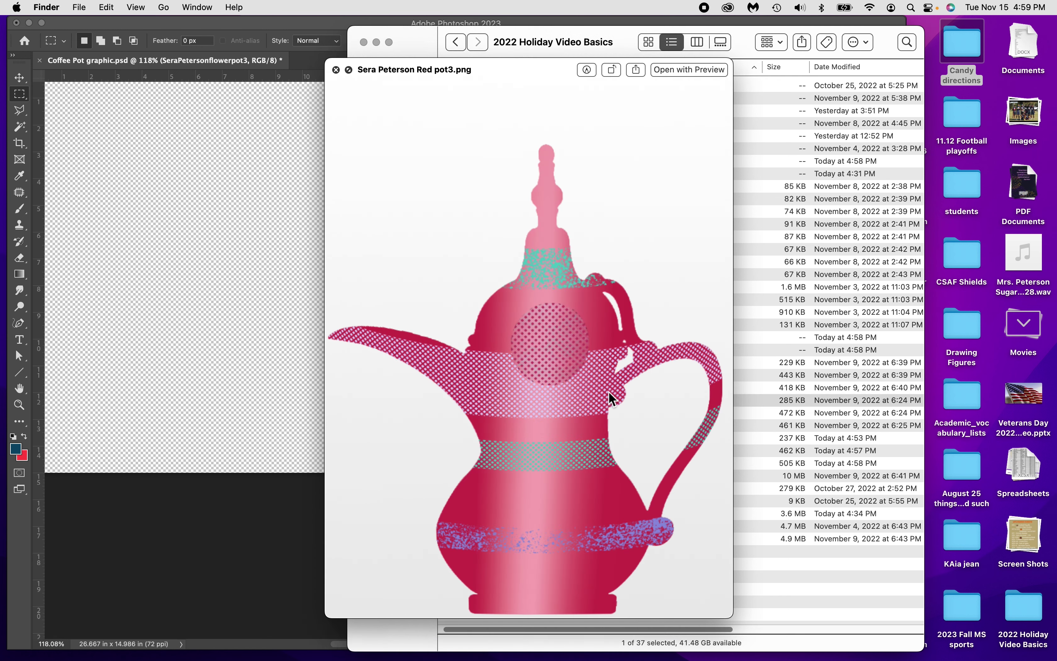
key(Up)
key(Down)
key(Up)
key(Down)
key(Up)
key(Down)
key(Up)
key(Down)
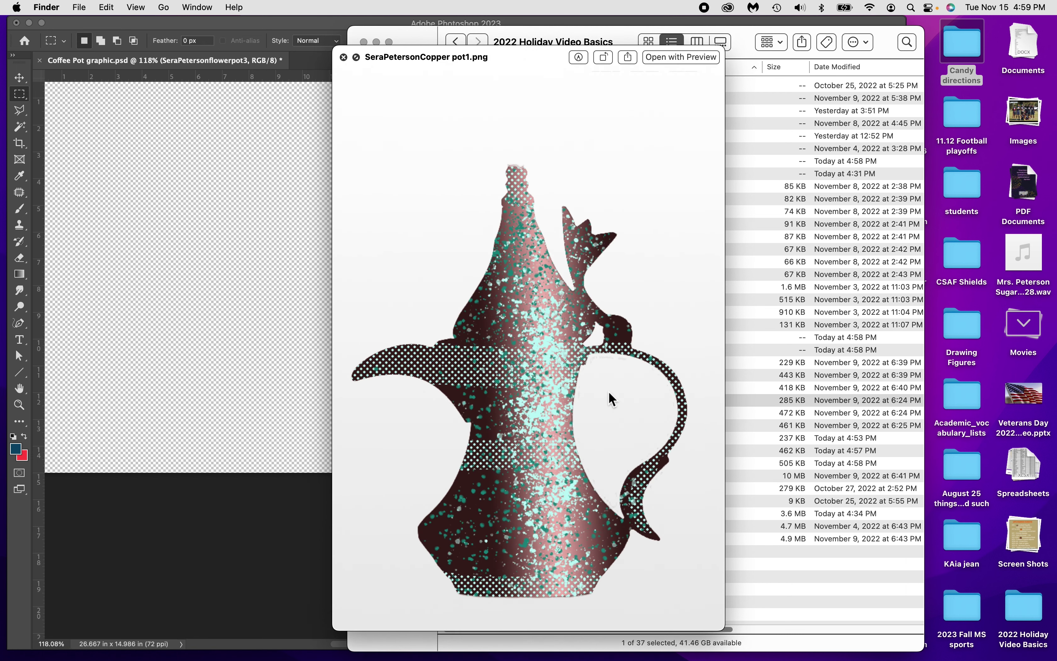
key(Down)
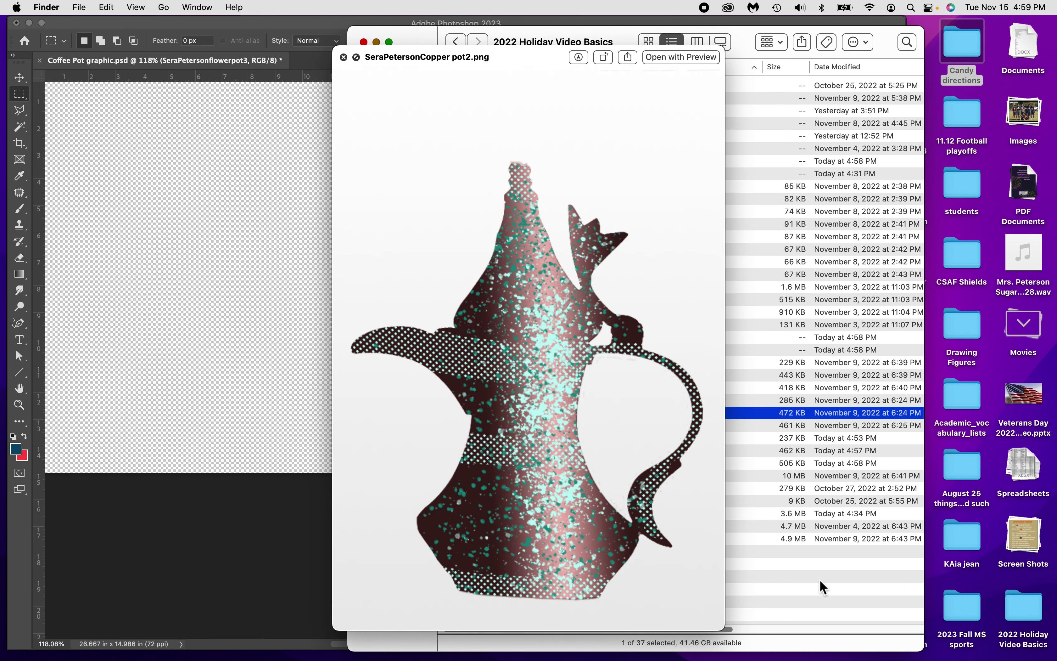
click(343, 57)
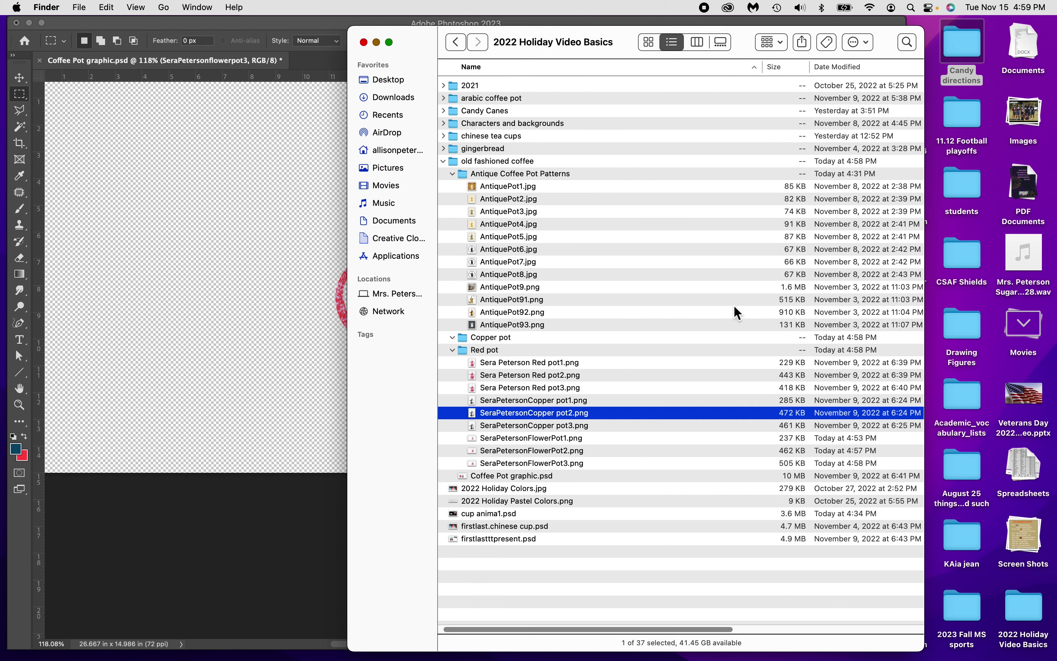